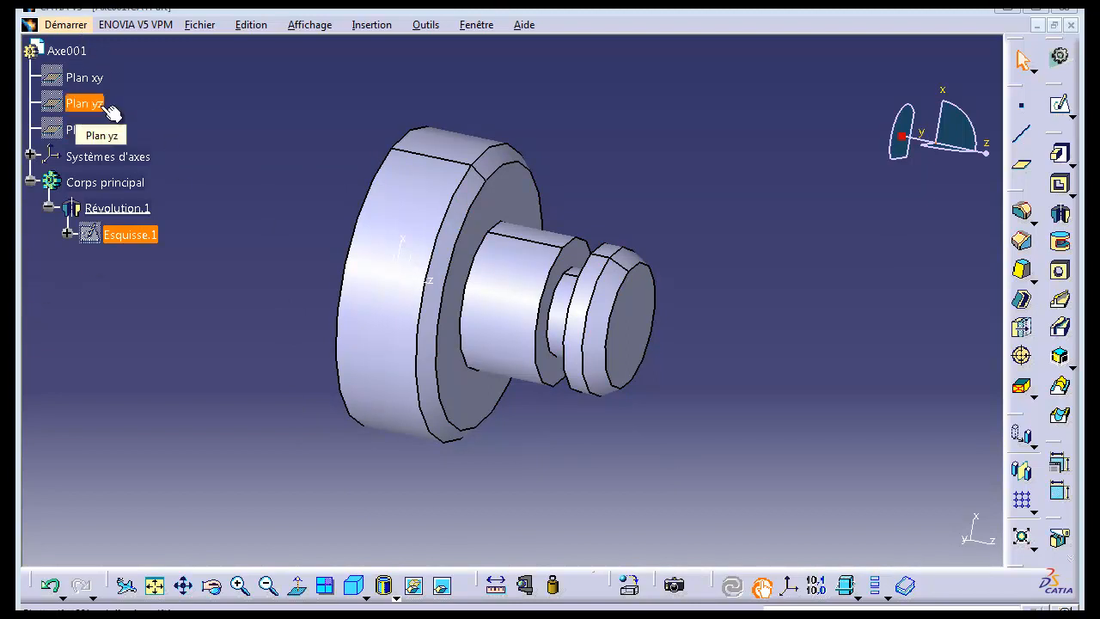
# Review the general Usinage options for the setting that creates a CATPart model to store geometry, and accept the options
pyautogui.click(435, 27)
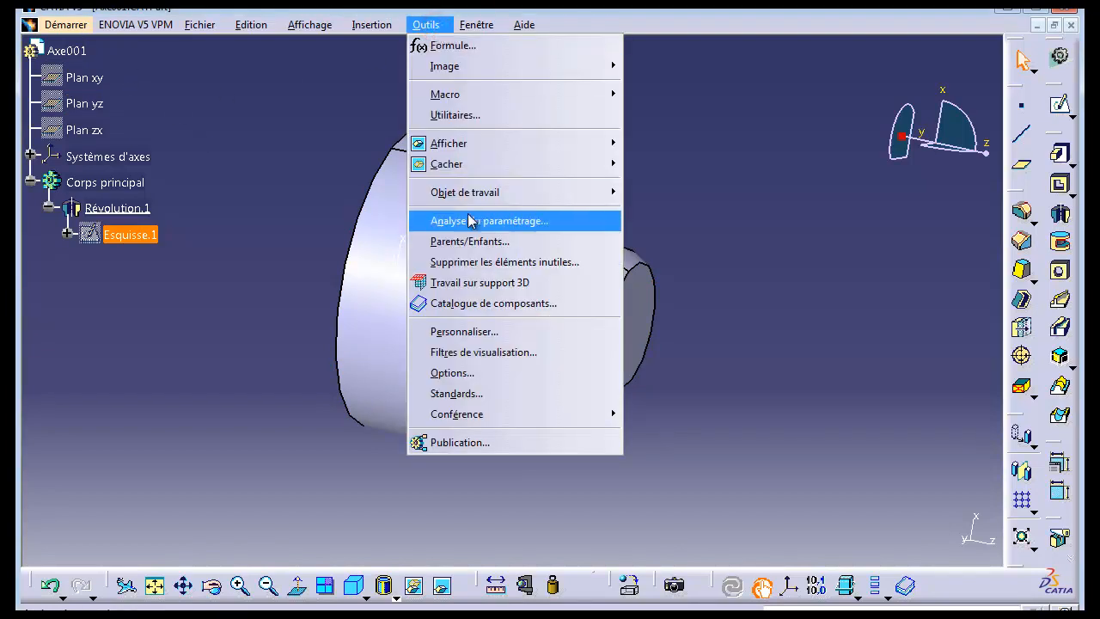
pyautogui.click(483, 373)
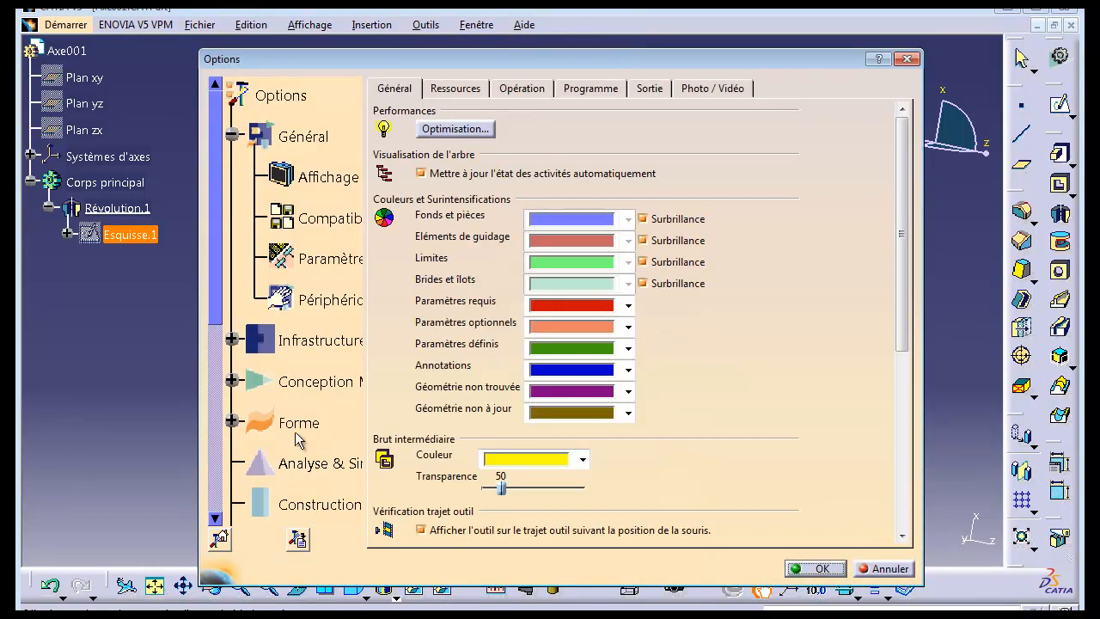
pyautogui.moveTo(214, 306); pyautogui.dragTo(214, 445)
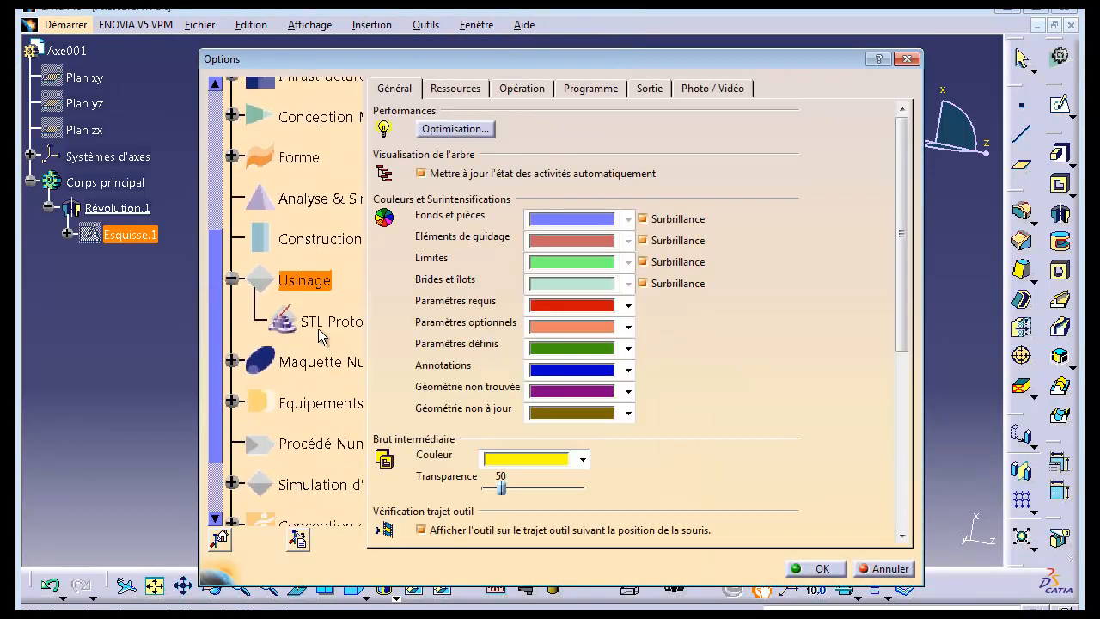
pyautogui.click(403, 89)
pyautogui.moveTo(902, 177); pyautogui.dragTo(939, 390)
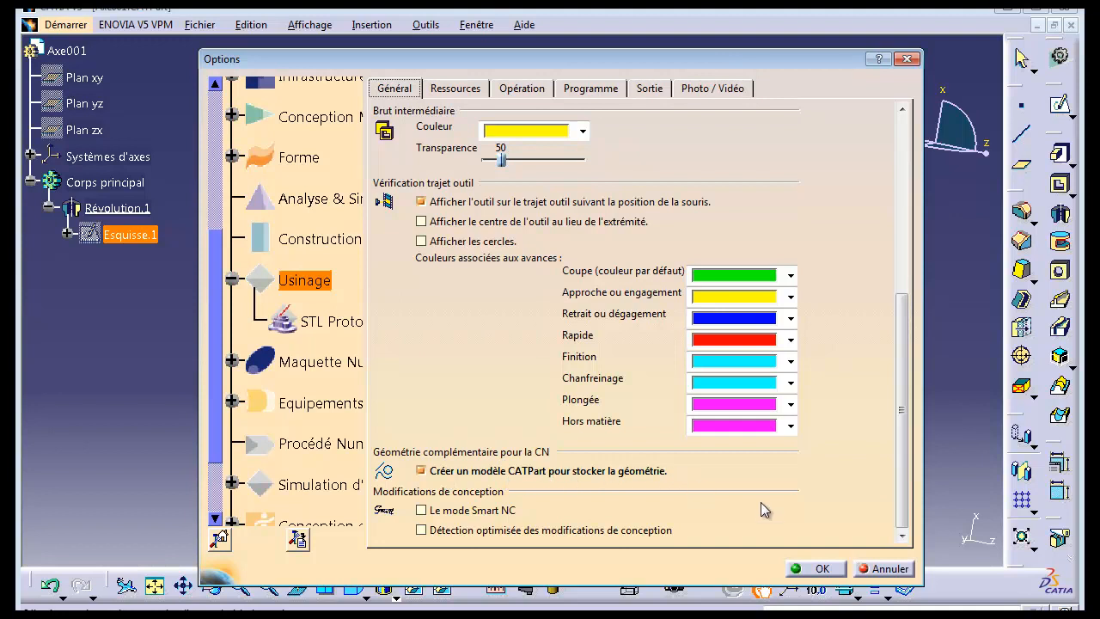
pyautogui.click(815, 570)
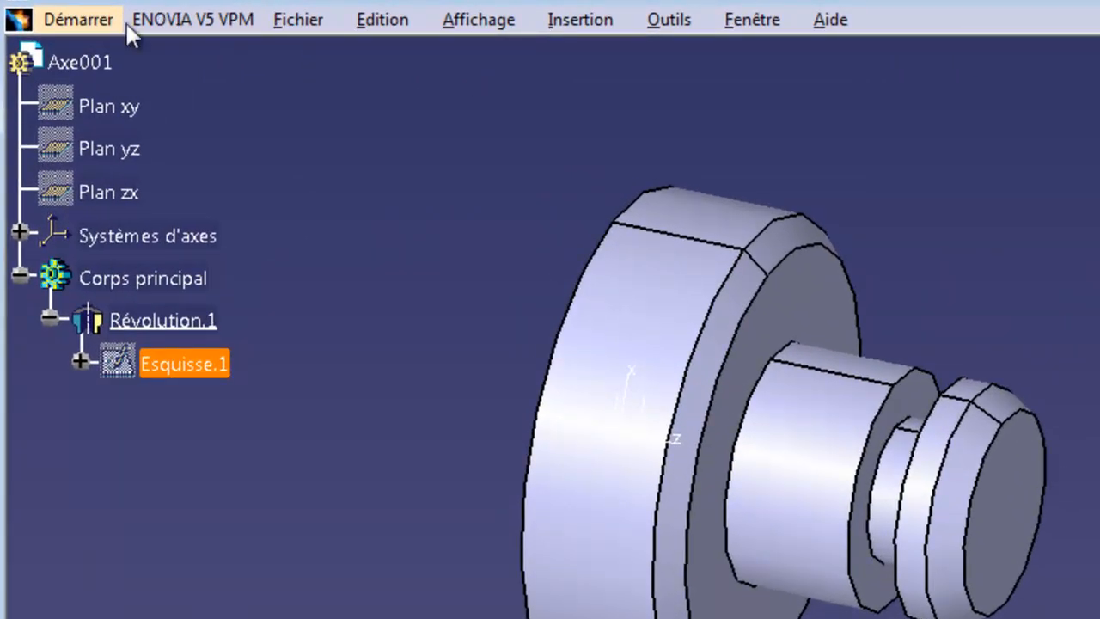
# Switch the Axe001 part to the Lathe Machining workbench to start a machining process
pyautogui.click(76, 19)
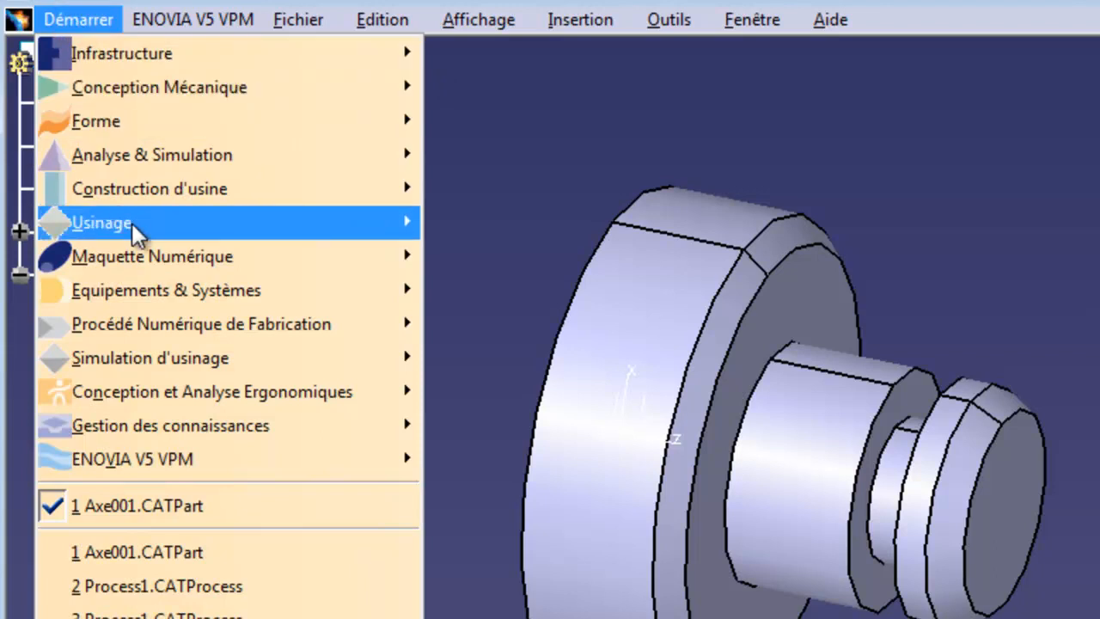
pyautogui.moveTo(132, 223)
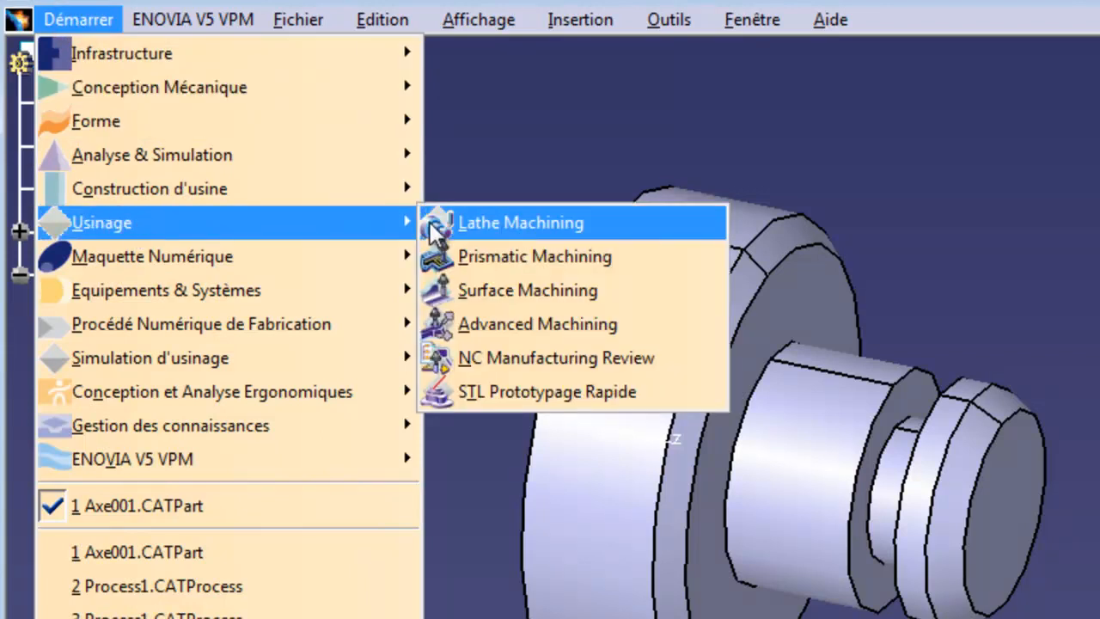
pyautogui.click(618, 222)
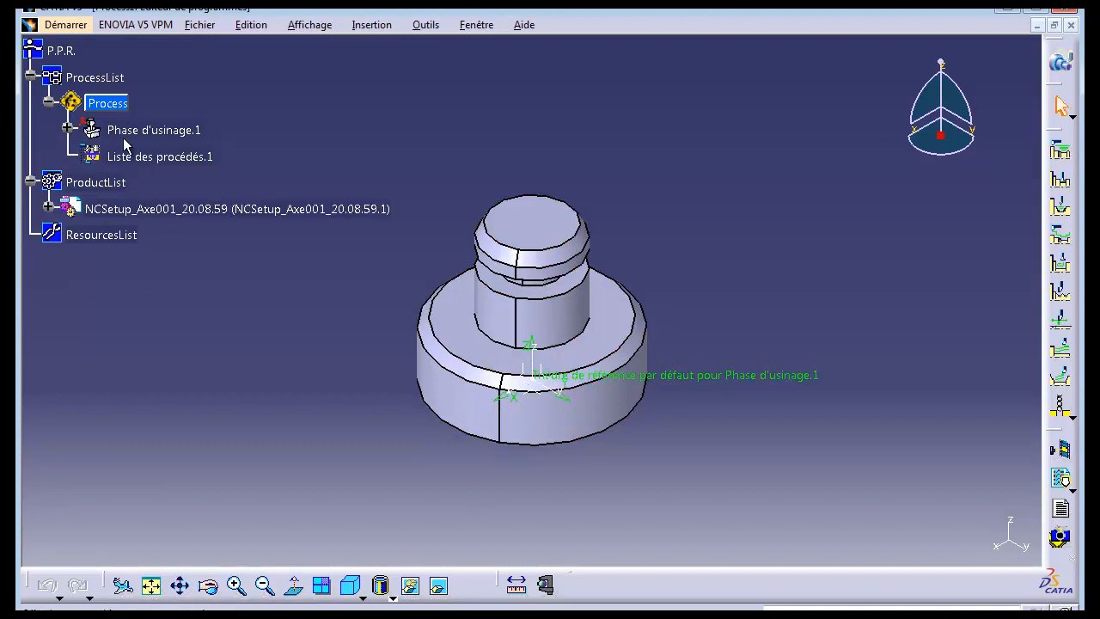
# Expand Phase d'usinage.1 and the NCSetup product with its Axe001 and NCGeometry components to examine the process structure
pyautogui.click(68, 129)
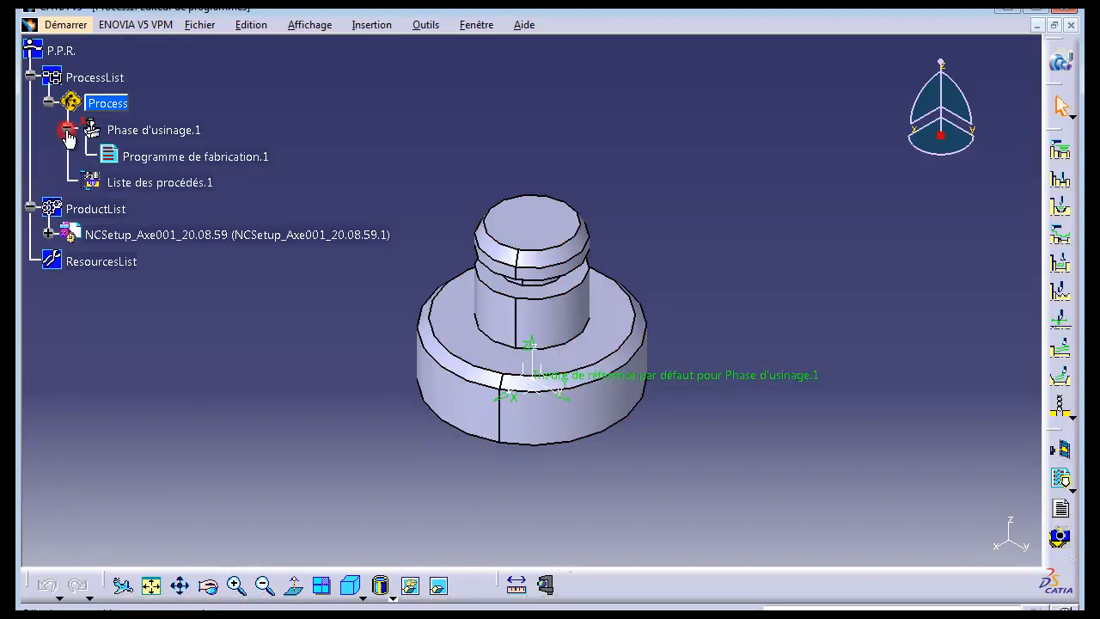
pyautogui.click(48, 235)
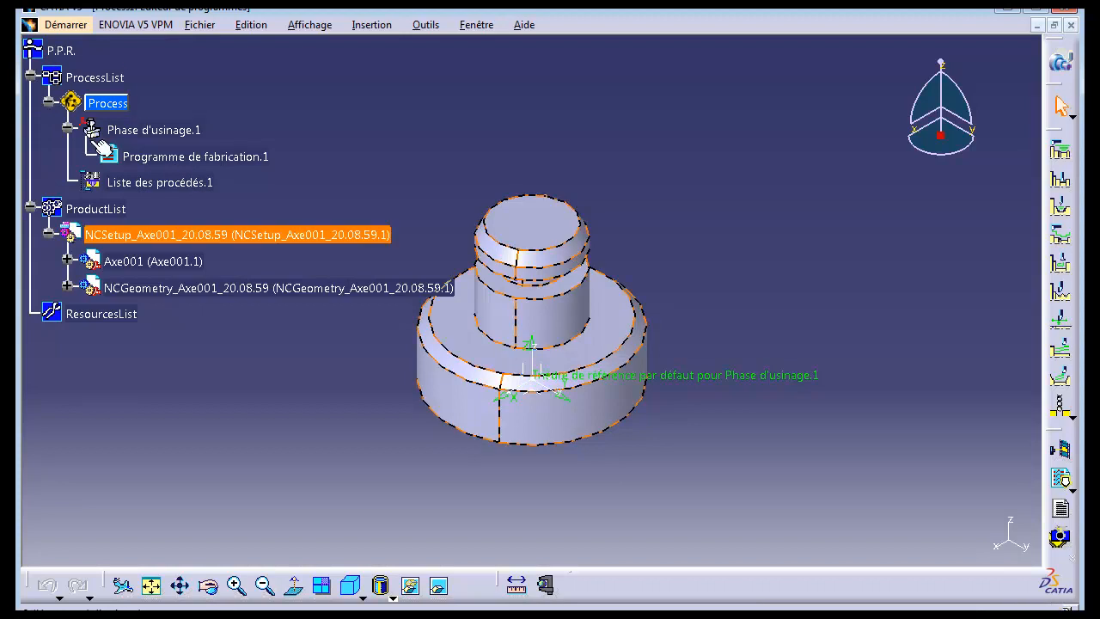
pyautogui.click(104, 105)
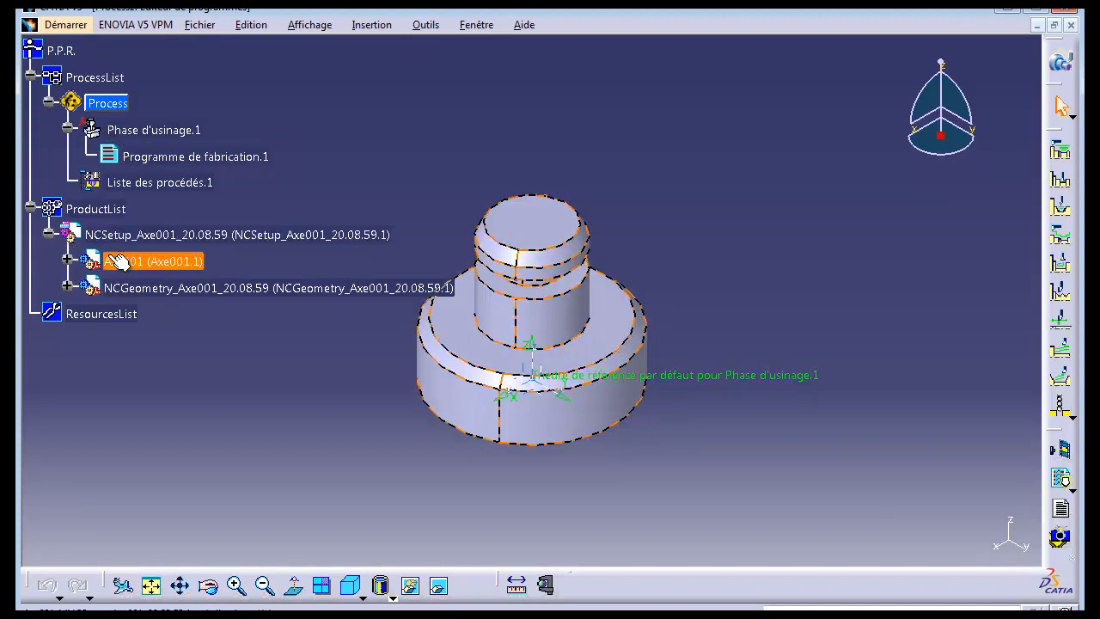
pyautogui.click(68, 287)
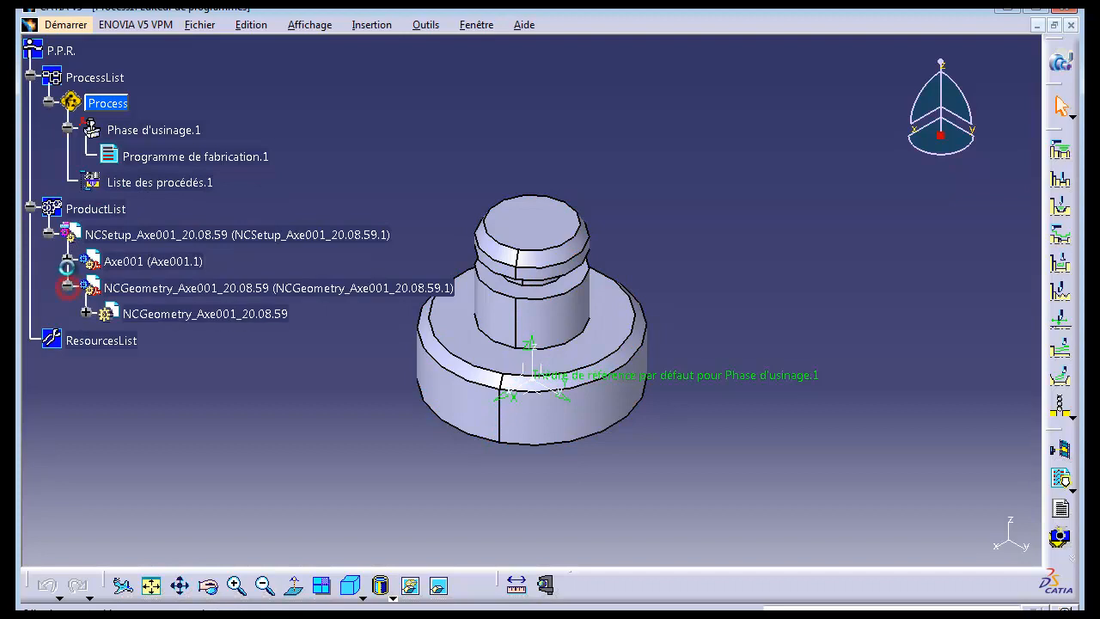
pyautogui.click(68, 259)
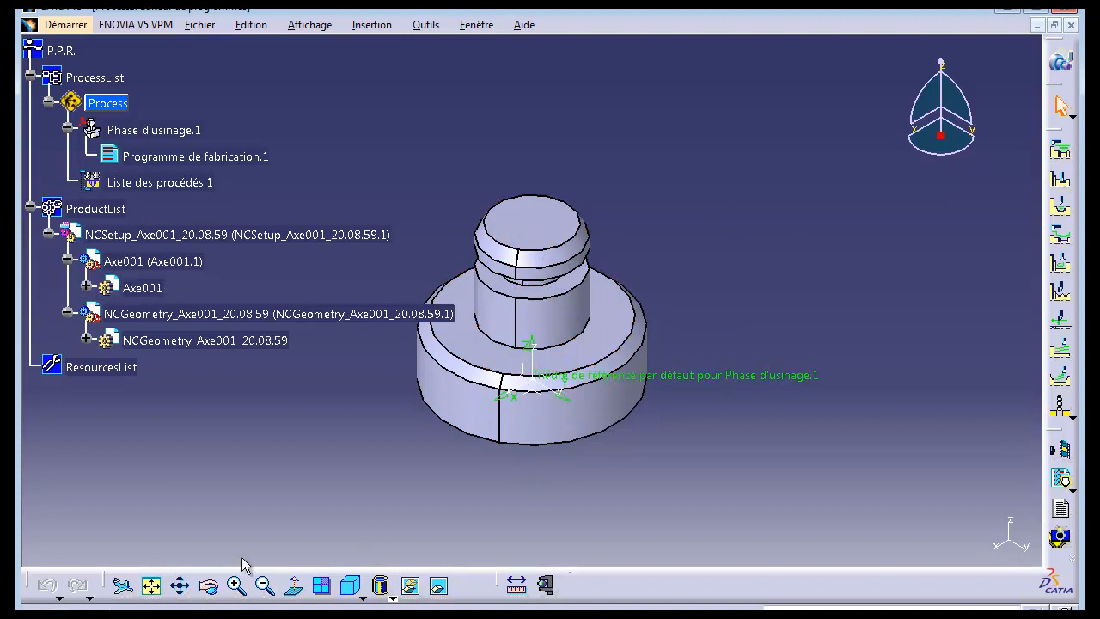
# Show the hidden sketch Esquisse.1 under Révolution.1 in the Axe001 part's main body
pyautogui.click(210, 586)
pyautogui.moveTo(369, 472); pyautogui.dragTo(418, 108)
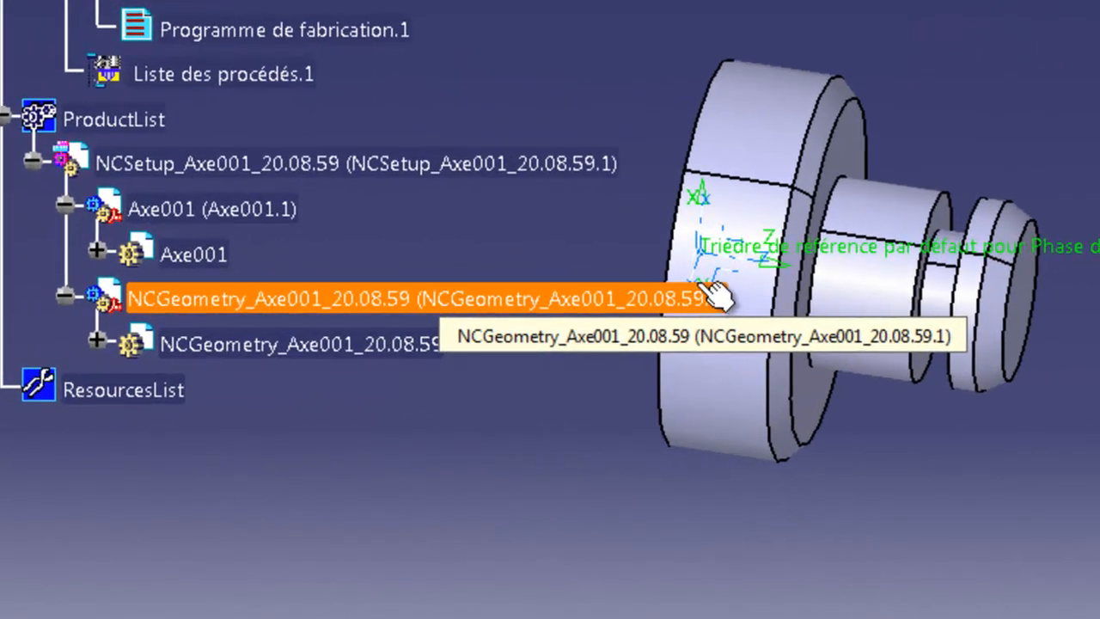
pyautogui.click(97, 250)
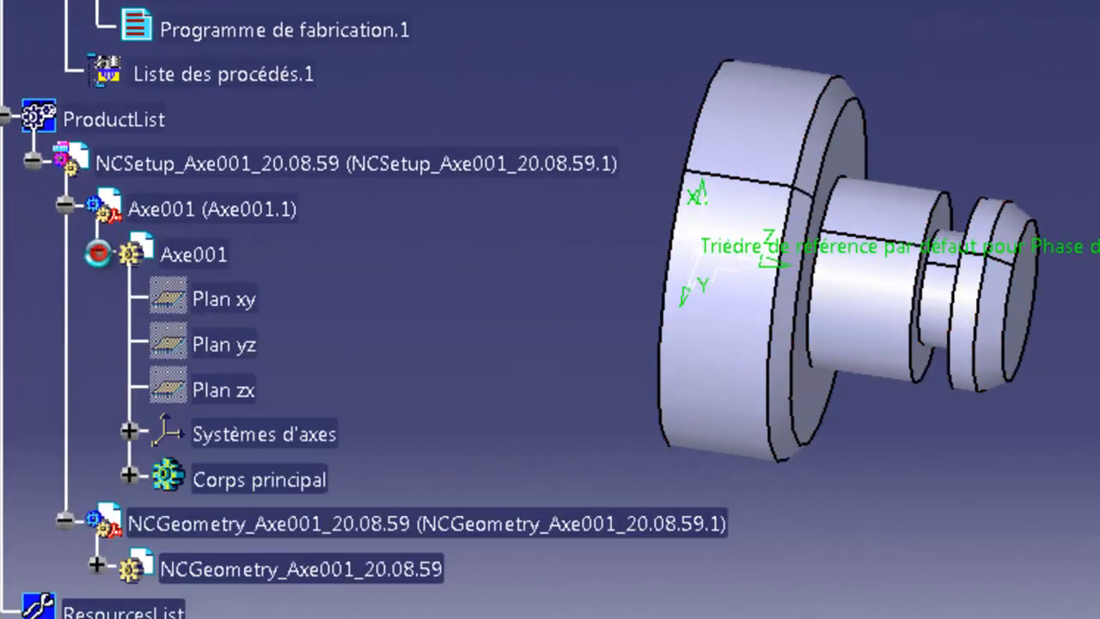
pyautogui.click(129, 474)
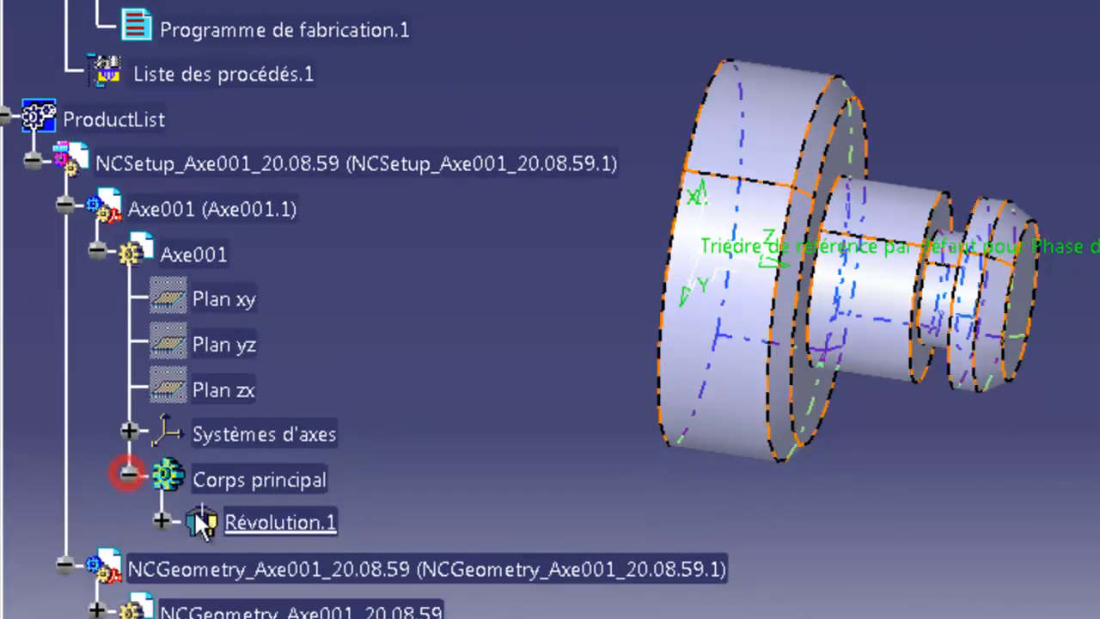
pyautogui.click(161, 520)
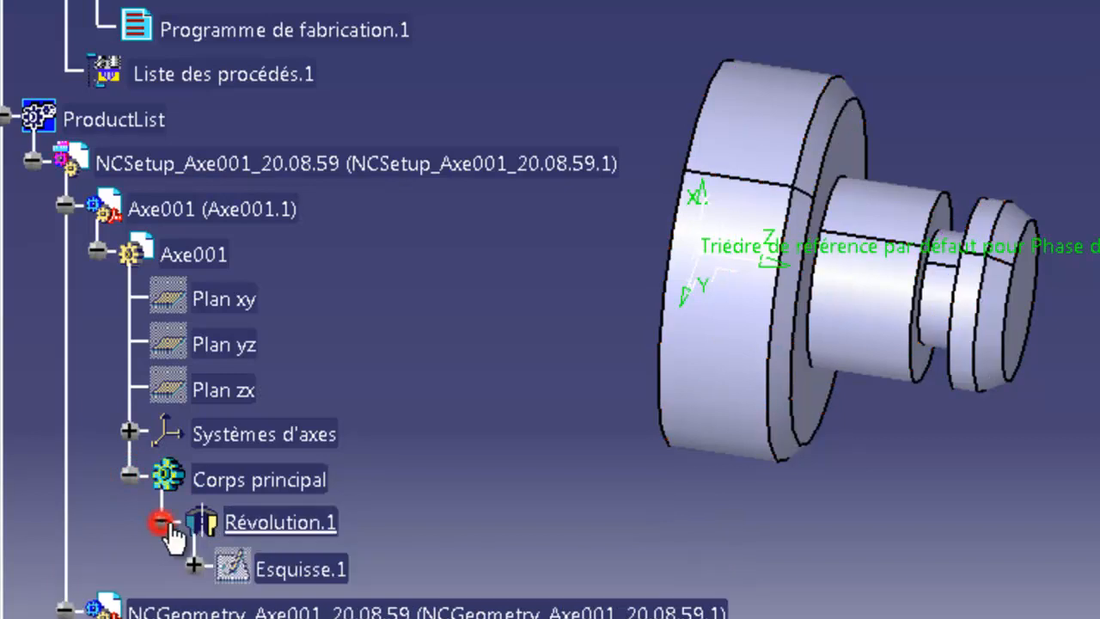
pyautogui.rightClick(325, 571)
pyautogui.moveTo(331, 533)
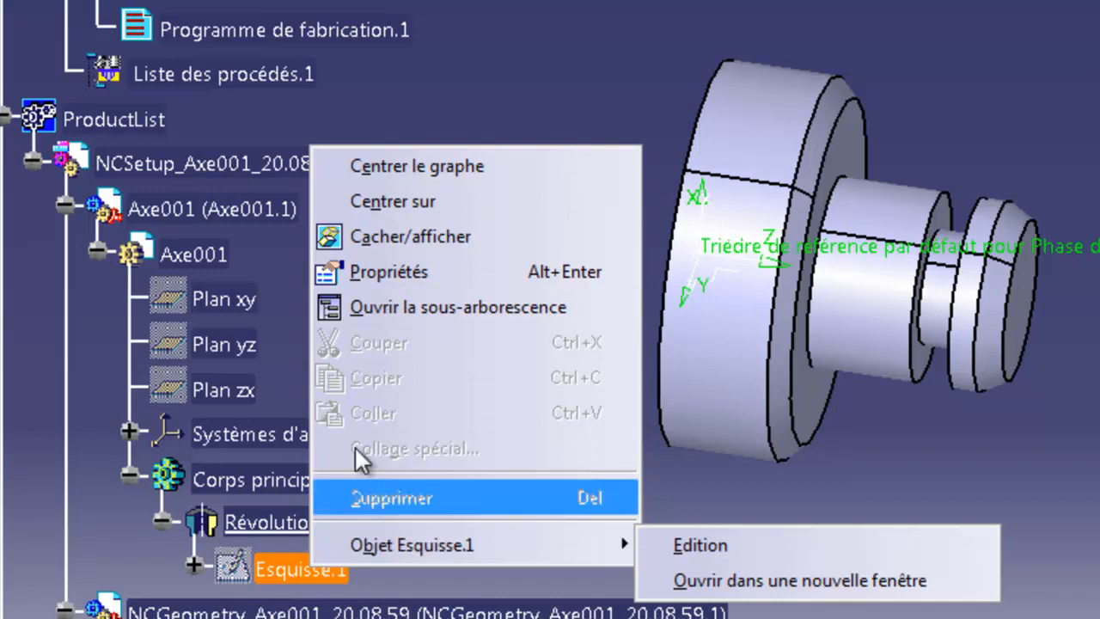
pyautogui.click(412, 237)
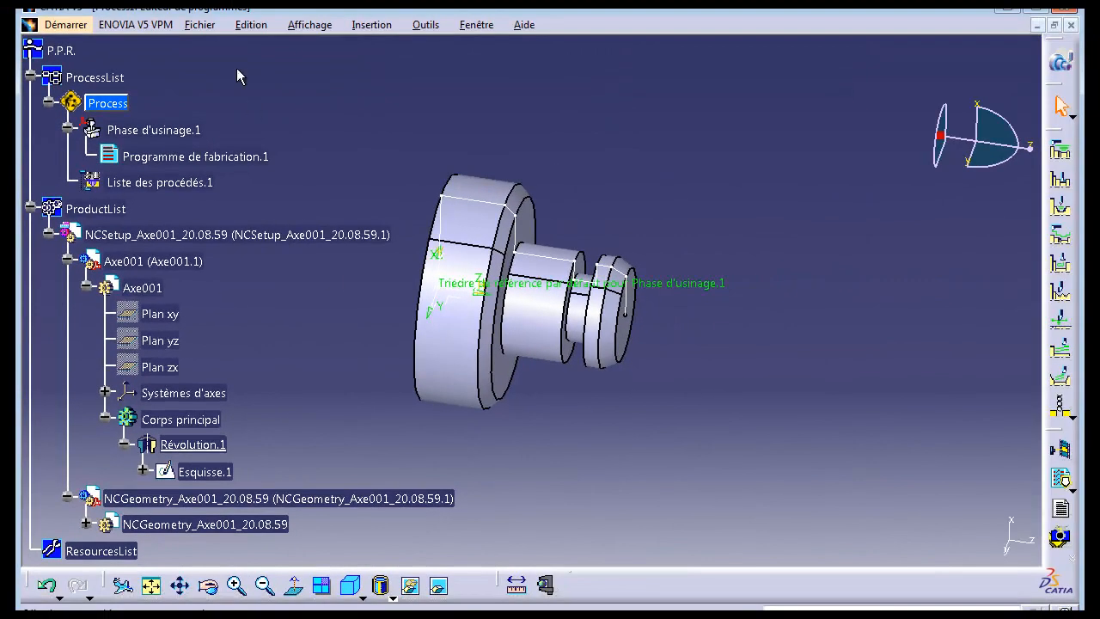
# Activate the NCGeometry part's main body in Part Design and start a sketch on the zx plane
pyautogui.click(86, 523)
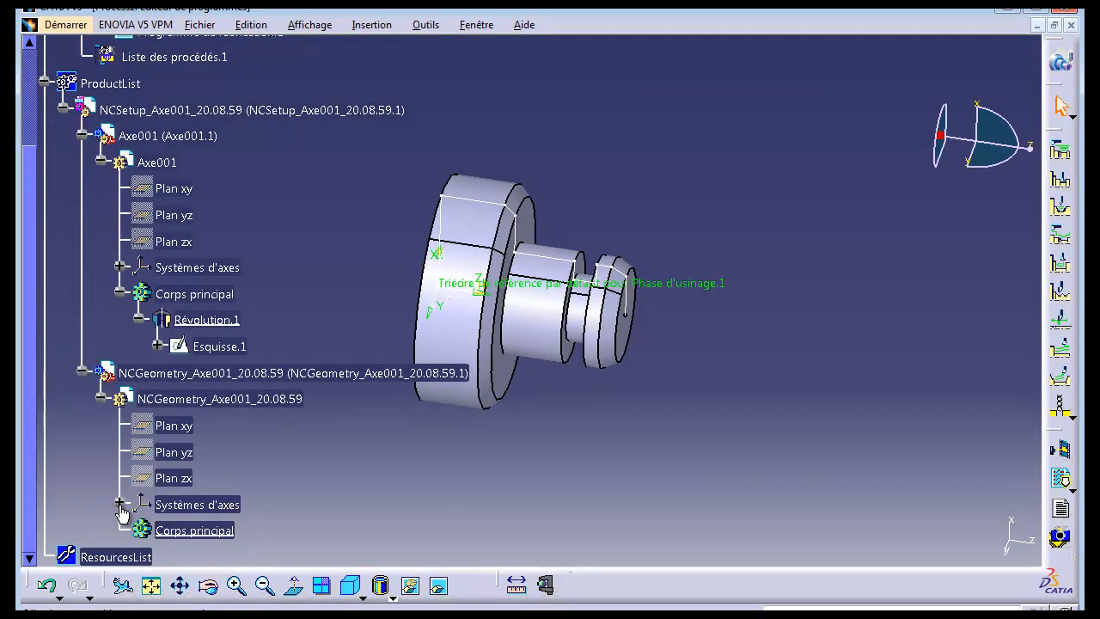
pyautogui.click(120, 505)
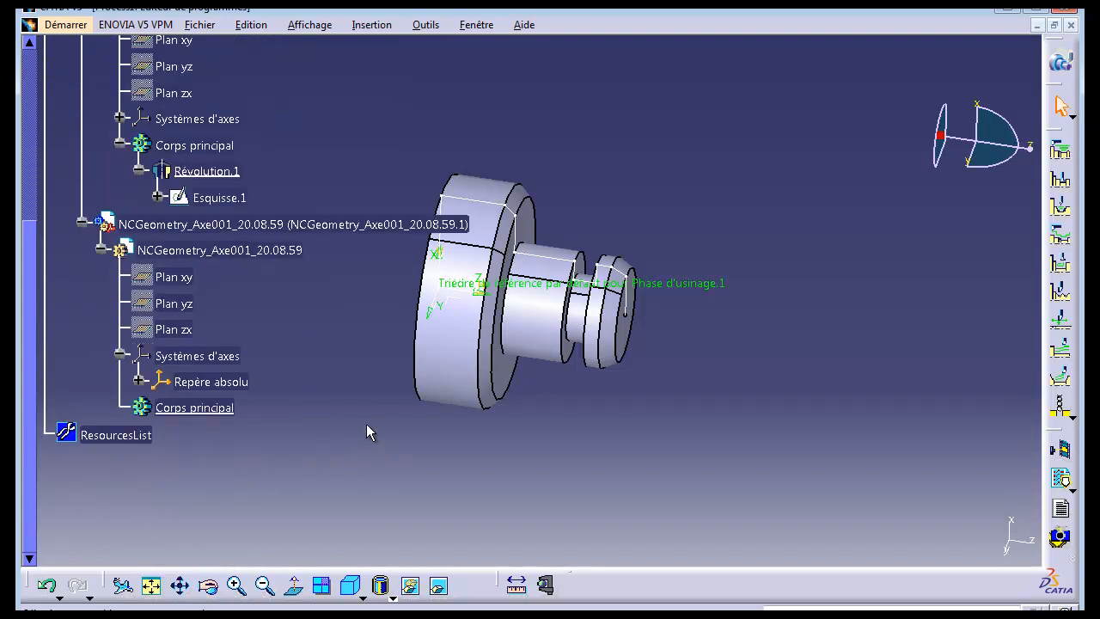
pyautogui.scroll(3, 363, 386)
pyautogui.scroll(-1, 364, 386)
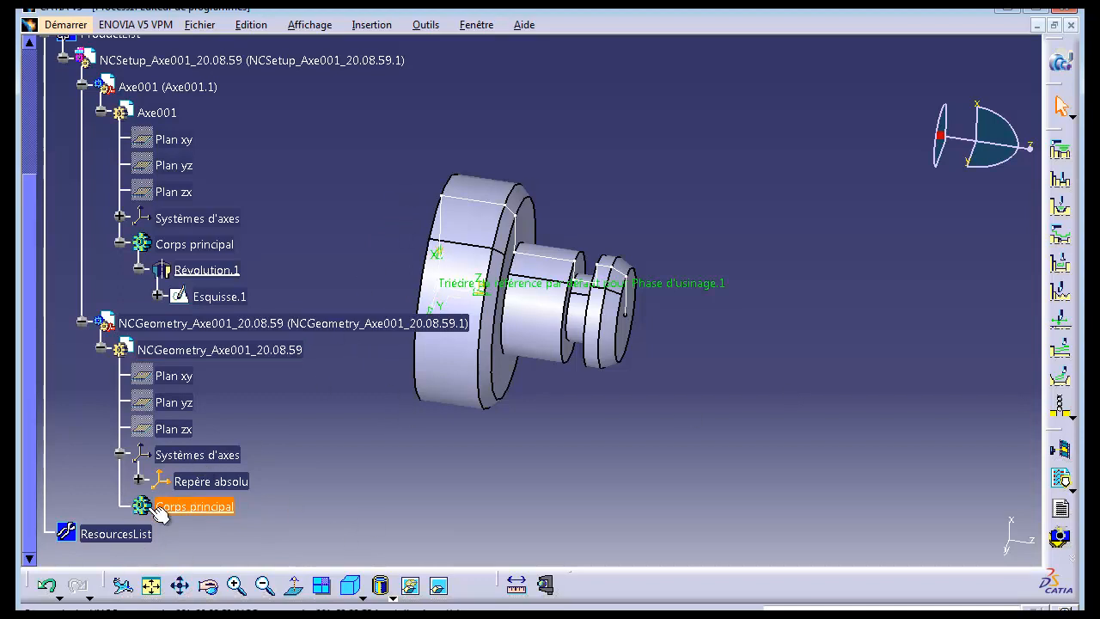
pyautogui.doubleClick(189, 514)
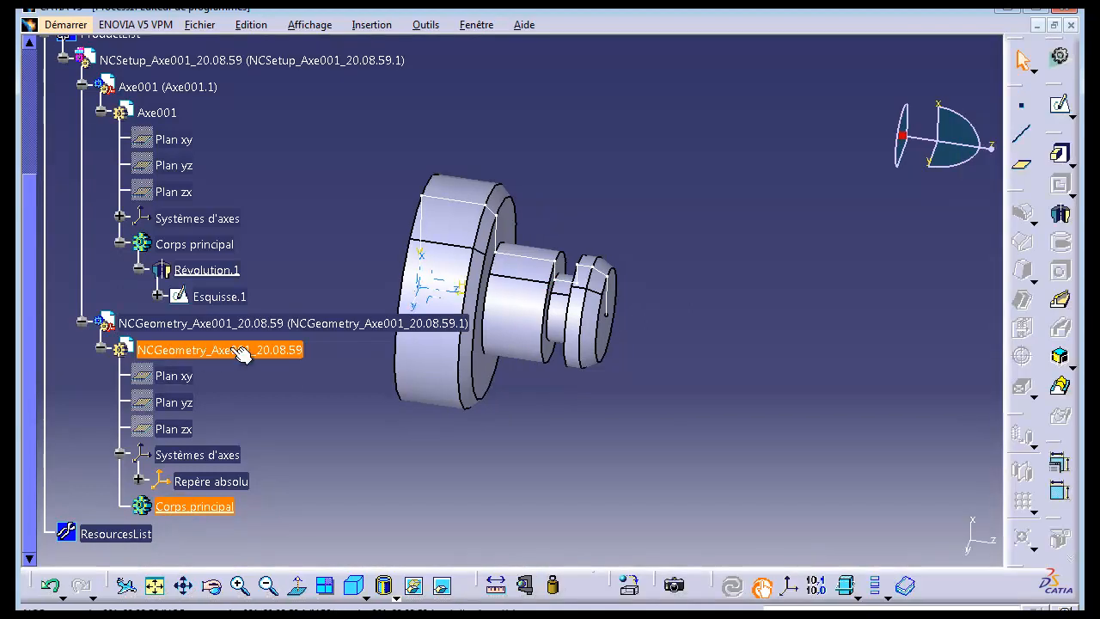
pyautogui.click(204, 352)
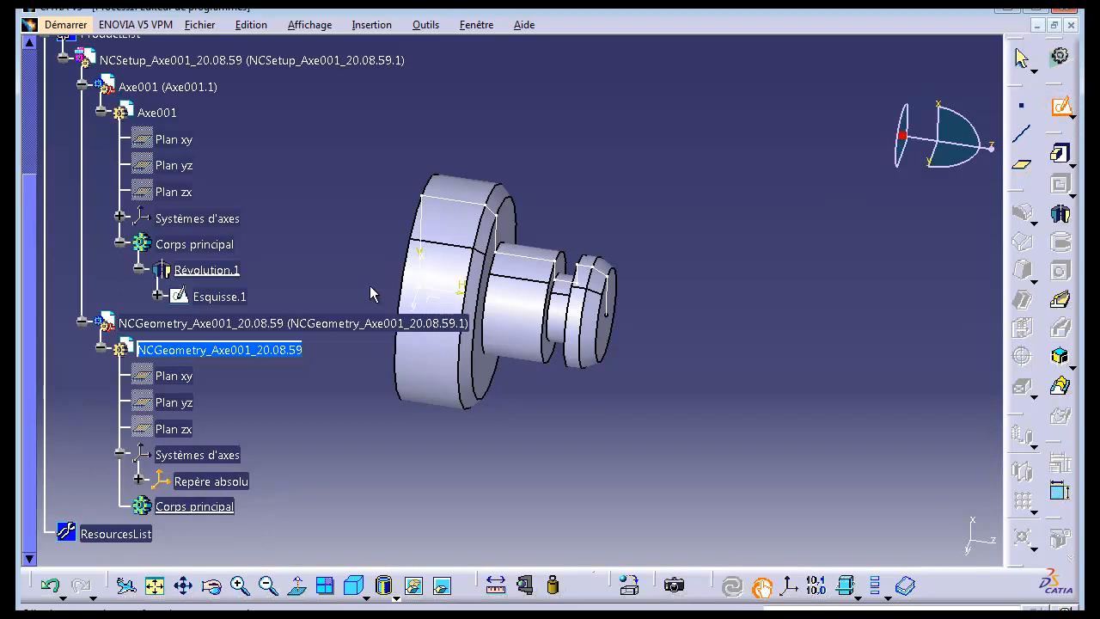
pyautogui.click(435, 278)
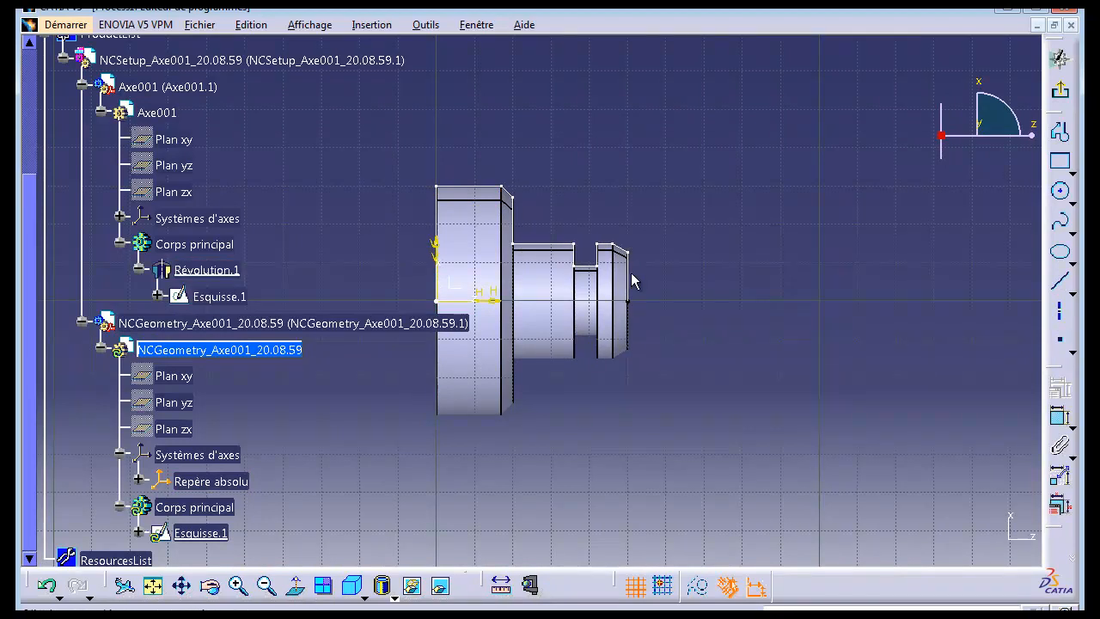
# Sketch a rectangle around the shaft's upper half, with its lower edge on the revolution axis and extending well beyond the large head
pyautogui.click(1063, 165)
pyautogui.click(644, 300)
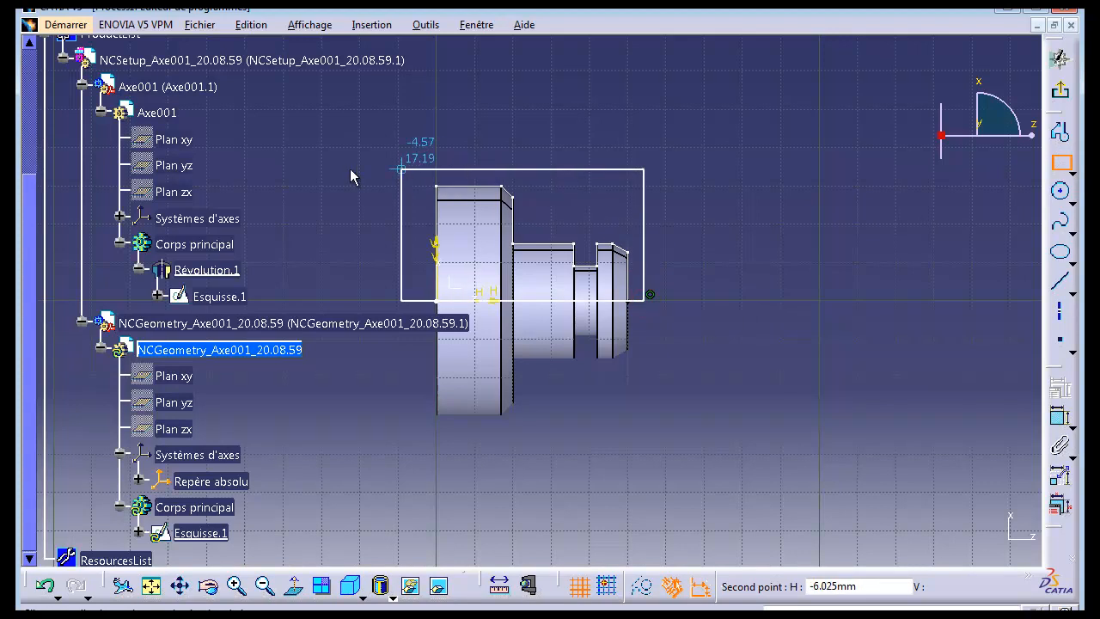
pyautogui.click(272, 174)
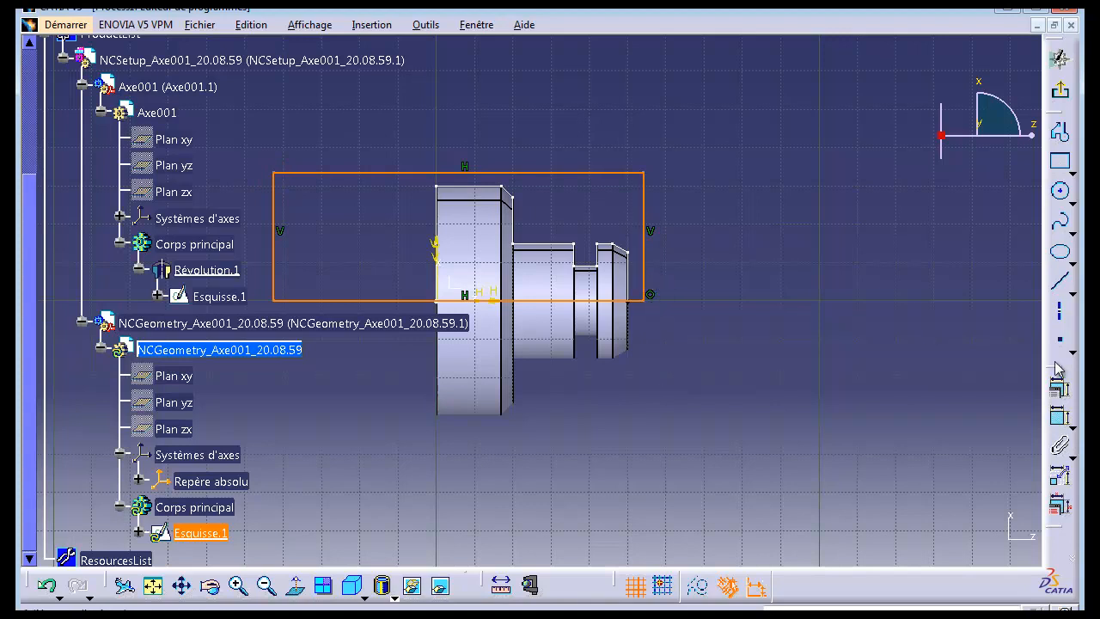
pyautogui.click(833, 300)
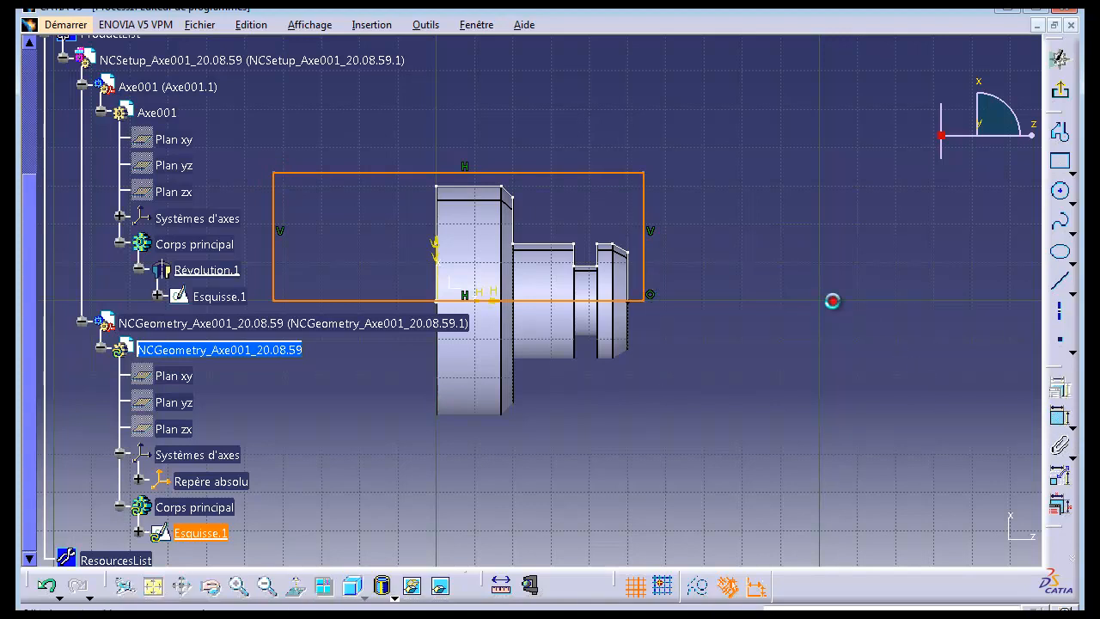
# Constrain the rectangle's vertical edge 1 mm beyond the shaft's small end face, accepting the link to the selected object
pyautogui.click(643, 275)
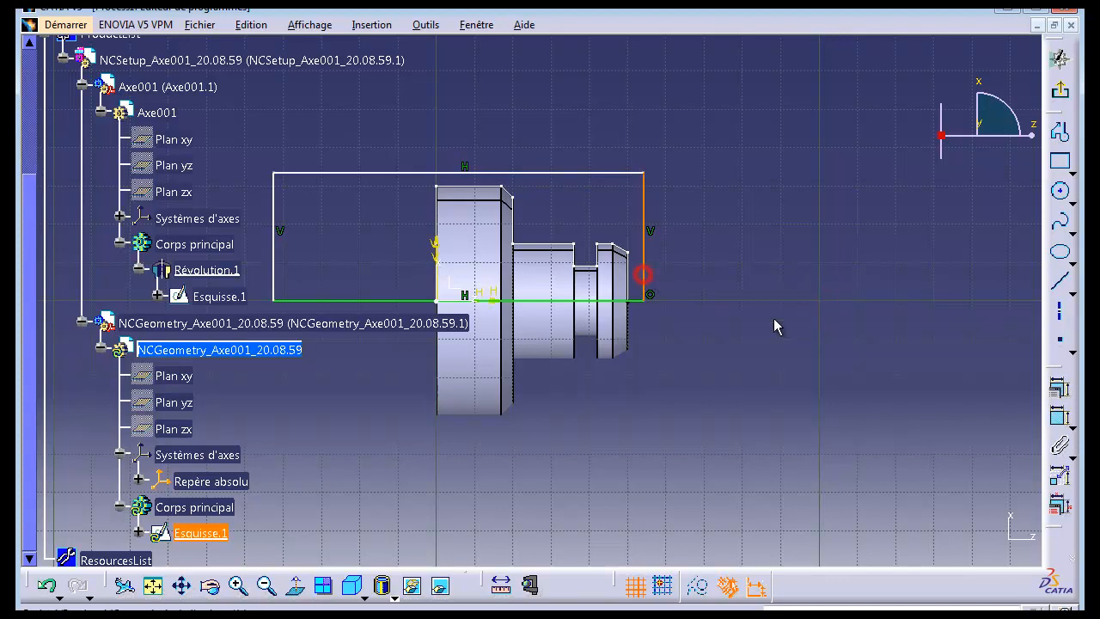
pyautogui.click(1060, 415)
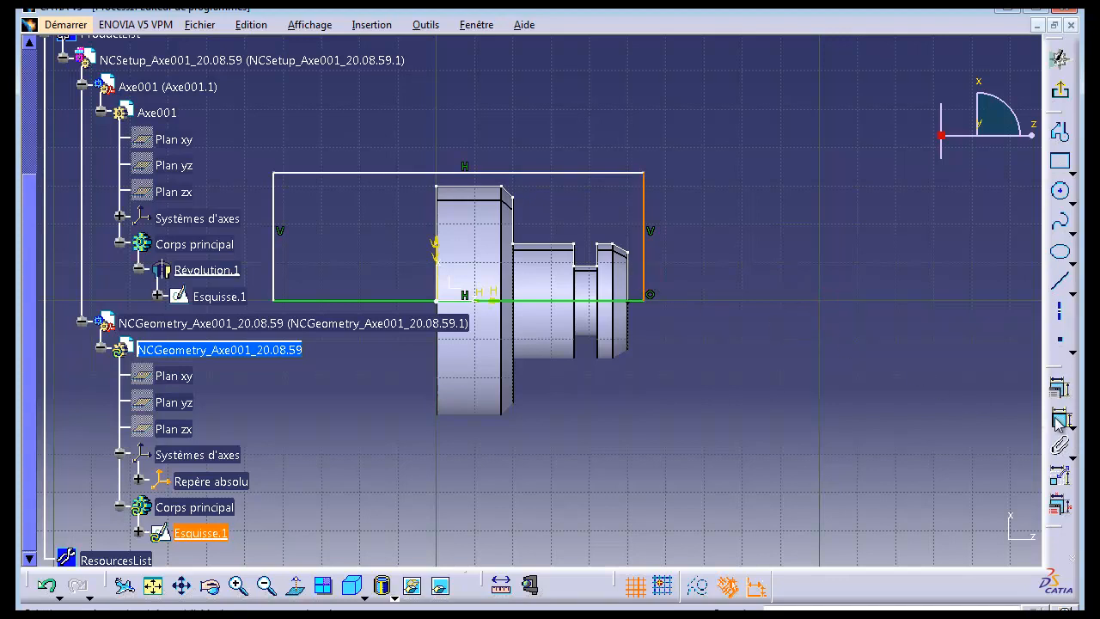
pyautogui.click(634, 290)
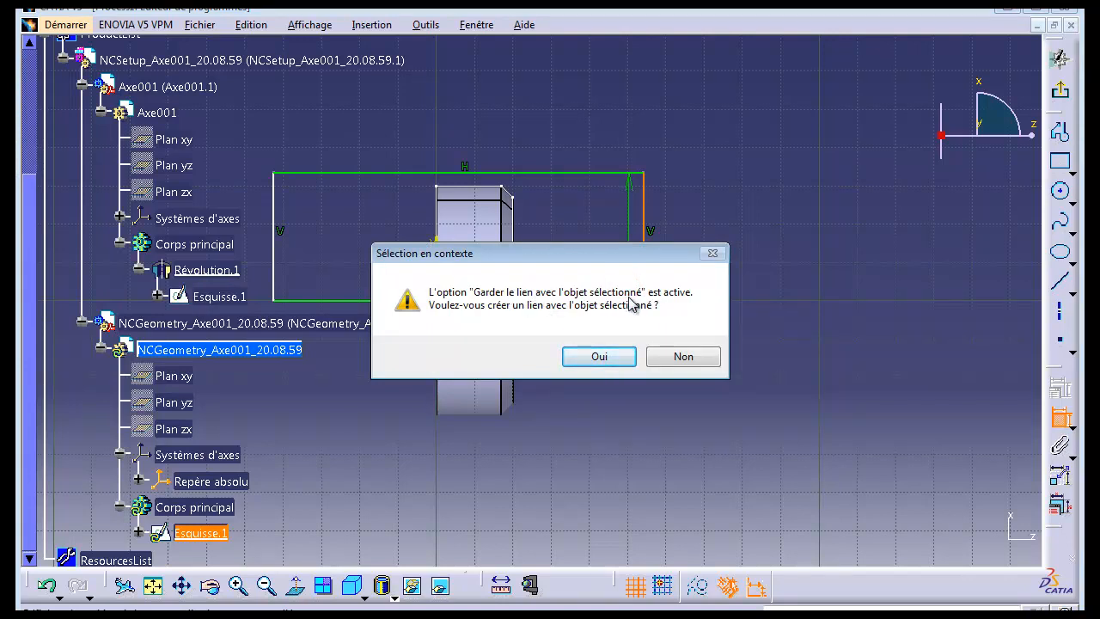
pyautogui.click(598, 355)
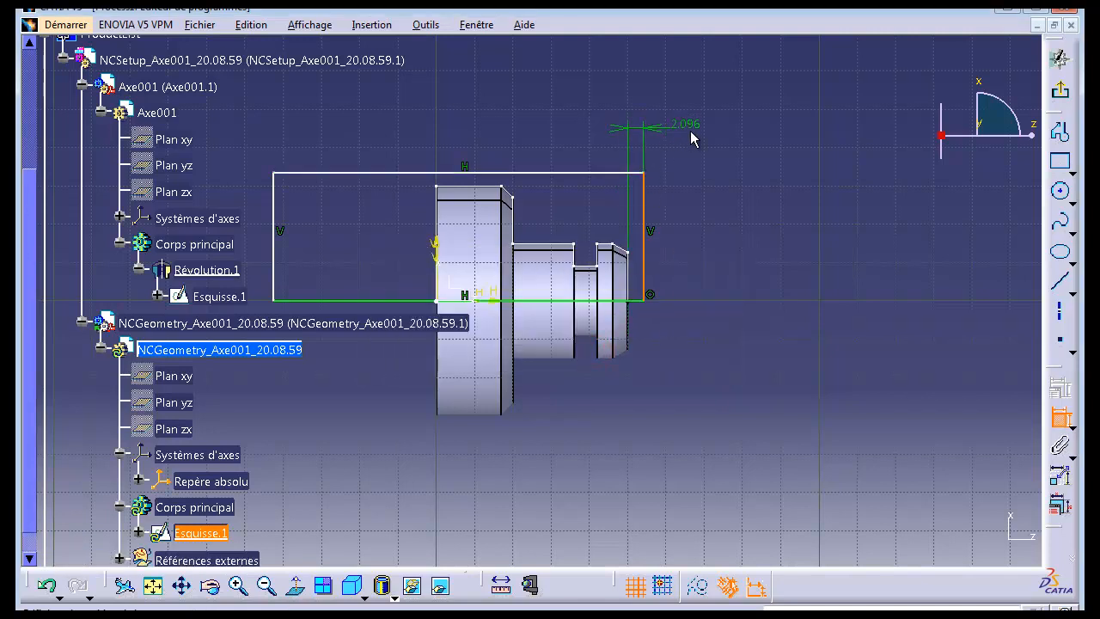
pyautogui.doubleClick(694, 129)
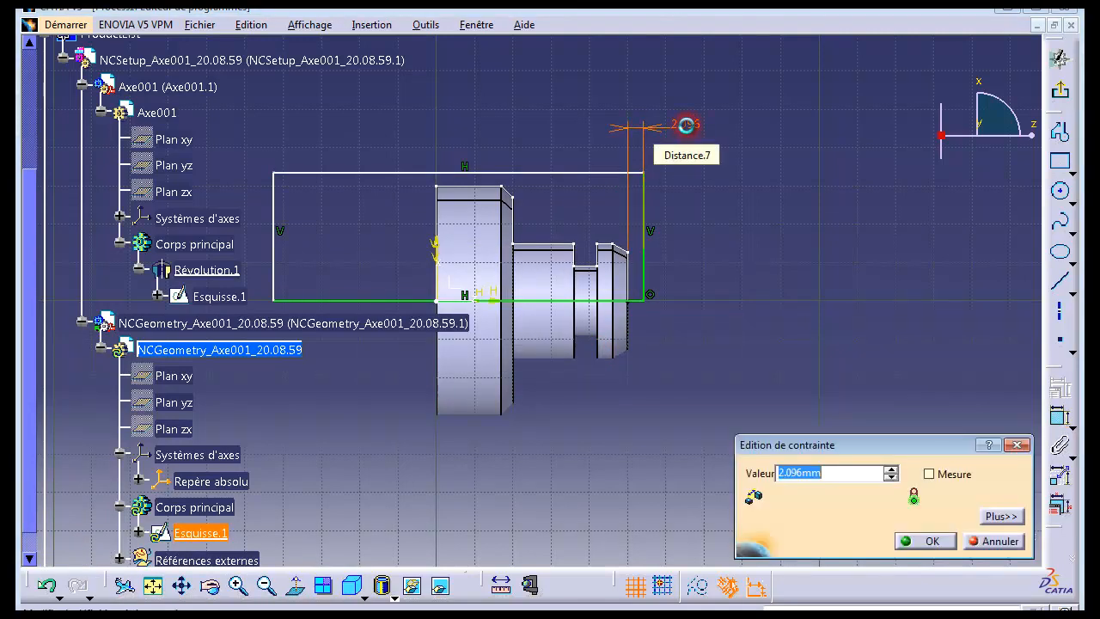
pyautogui.press('Return')
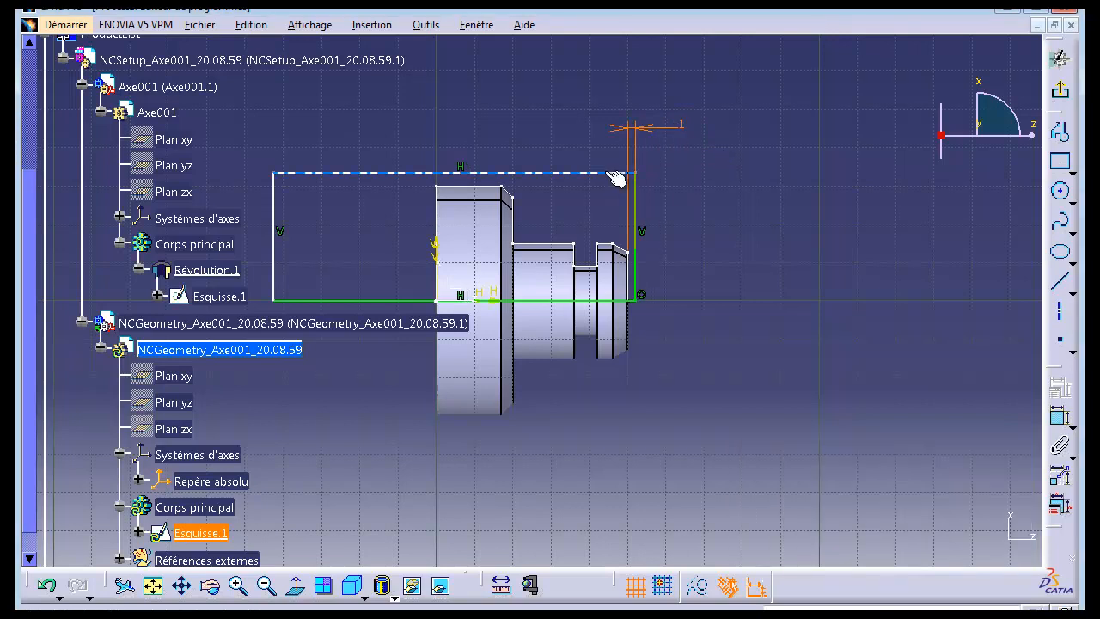
# Set the stock rectangle's height to 17 mm and stretch its free vertical edge farther away behind the large head
pyautogui.click(490, 173)
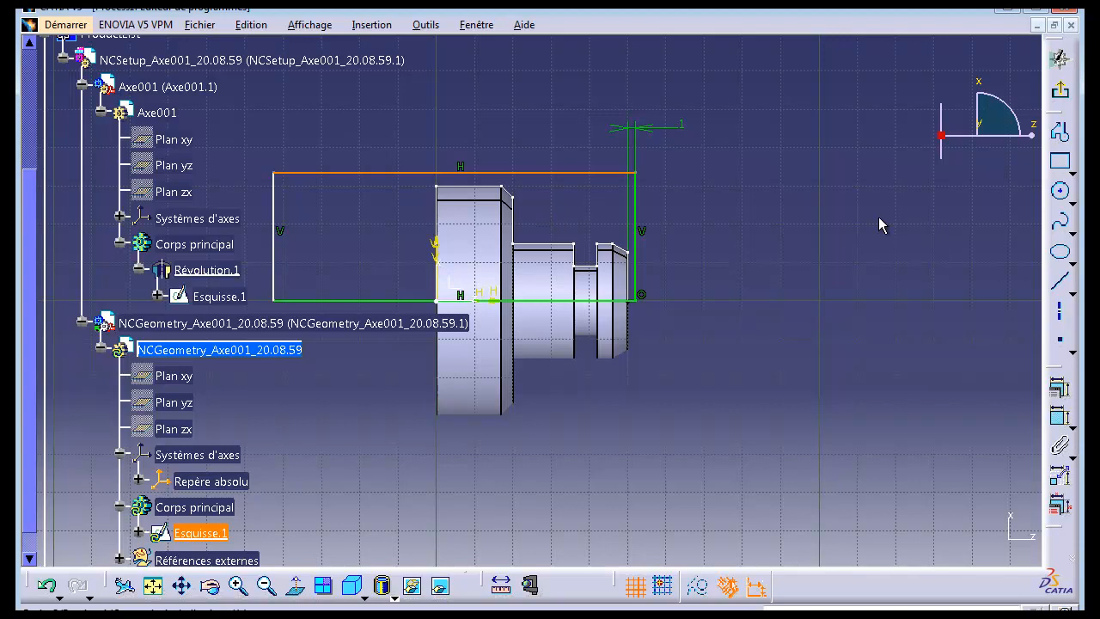
pyautogui.click(636, 216)
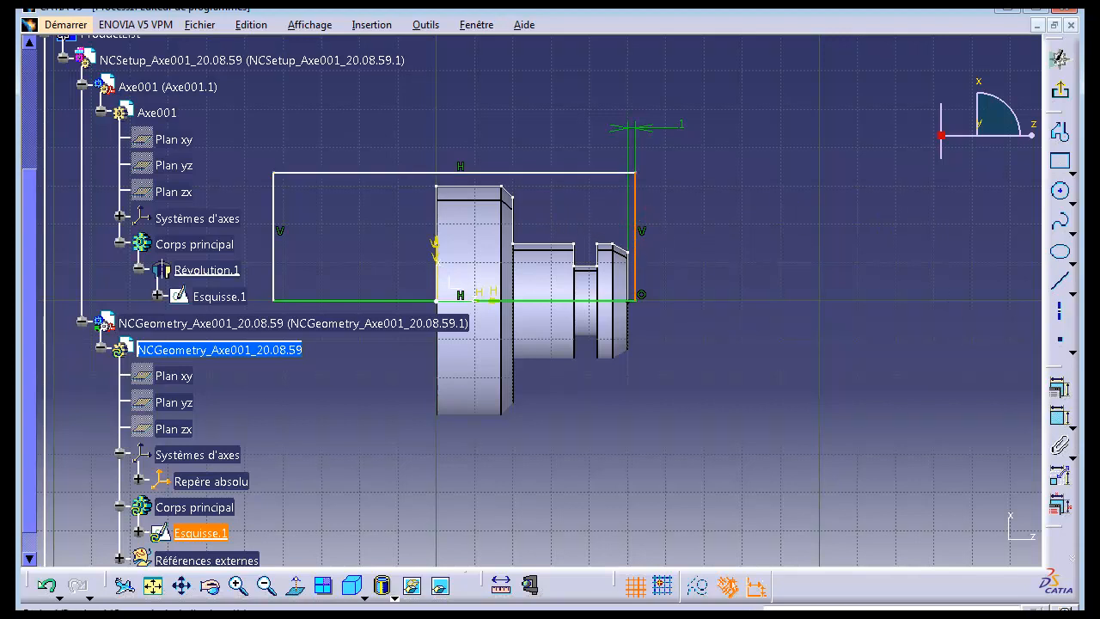
pyautogui.click(1059, 420)
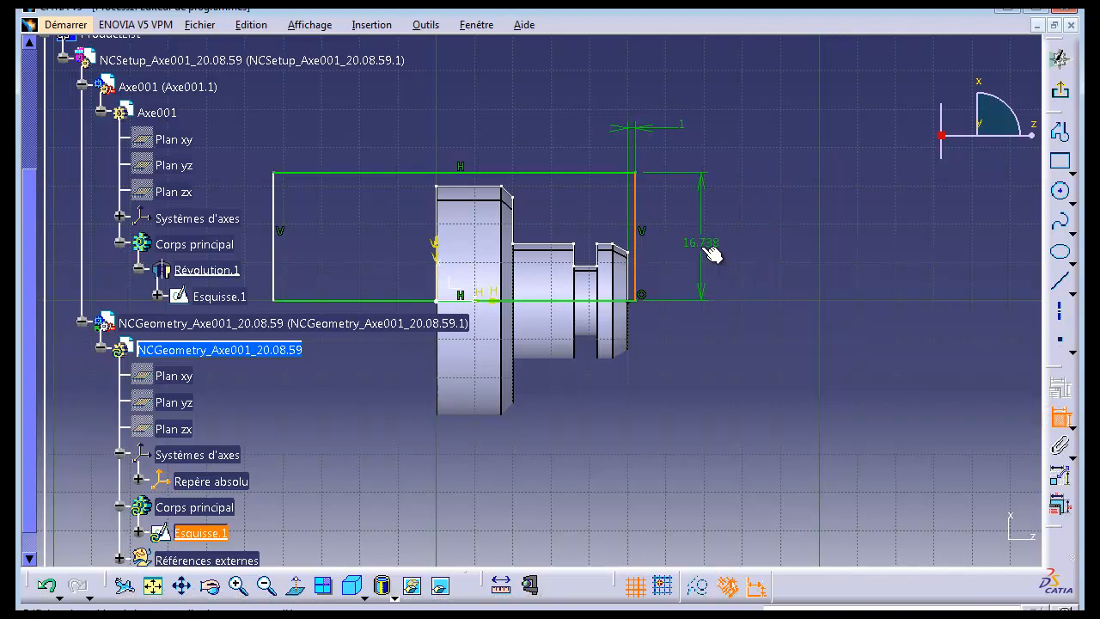
pyautogui.click(721, 245)
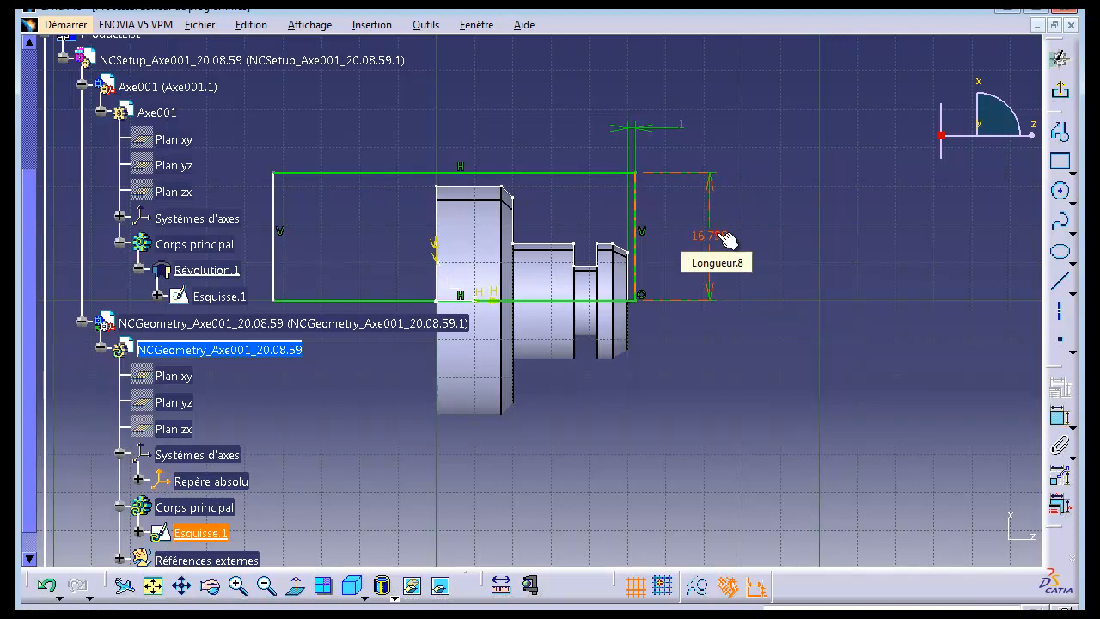
pyautogui.doubleClick(717, 236)
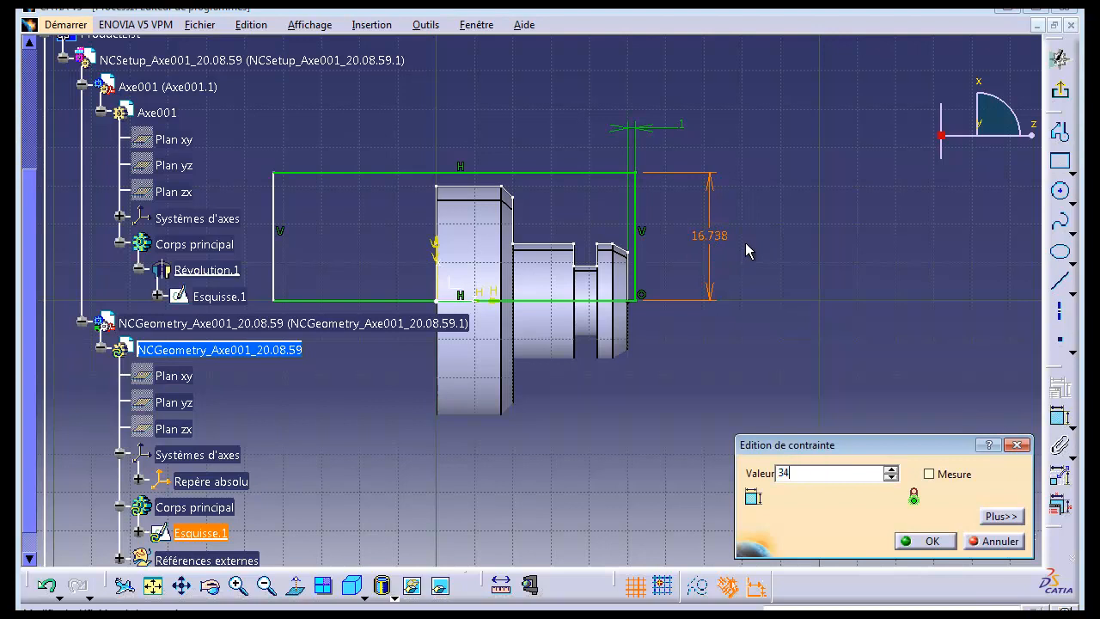
pyautogui.press('Return')
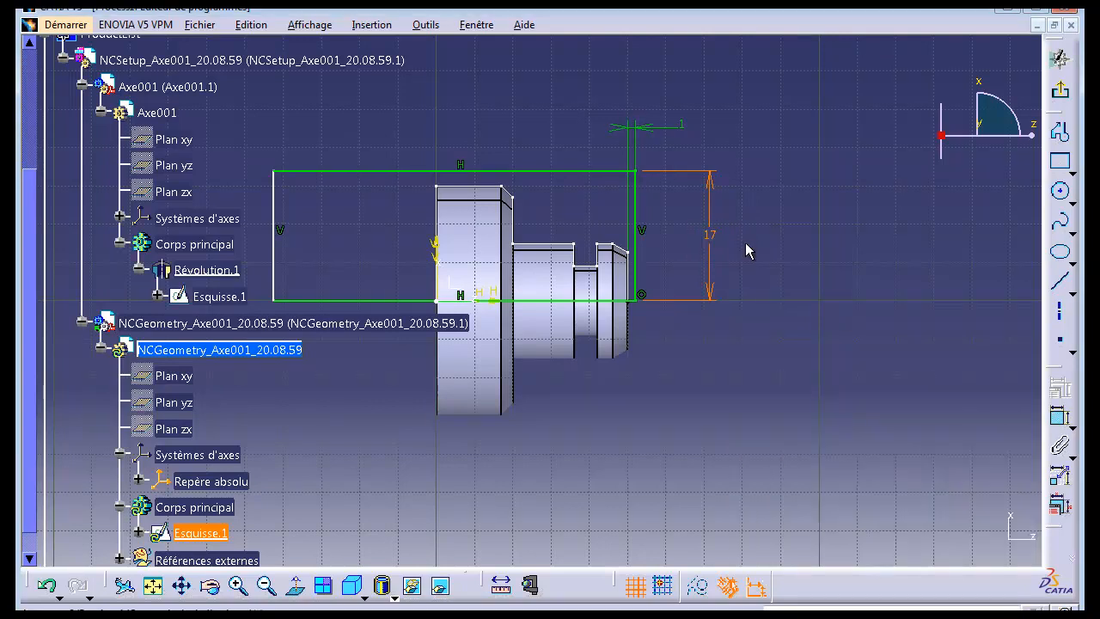
pyautogui.moveTo(282, 254)
pyautogui.mouseDown()
pyautogui.moveTo(231, 255)
pyautogui.moveTo(298, 256)
pyautogui.moveTo(184, 258)
pyautogui.moveTo(253, 257)
pyautogui.moveTo(213, 234)
pyautogui.mouseUp()
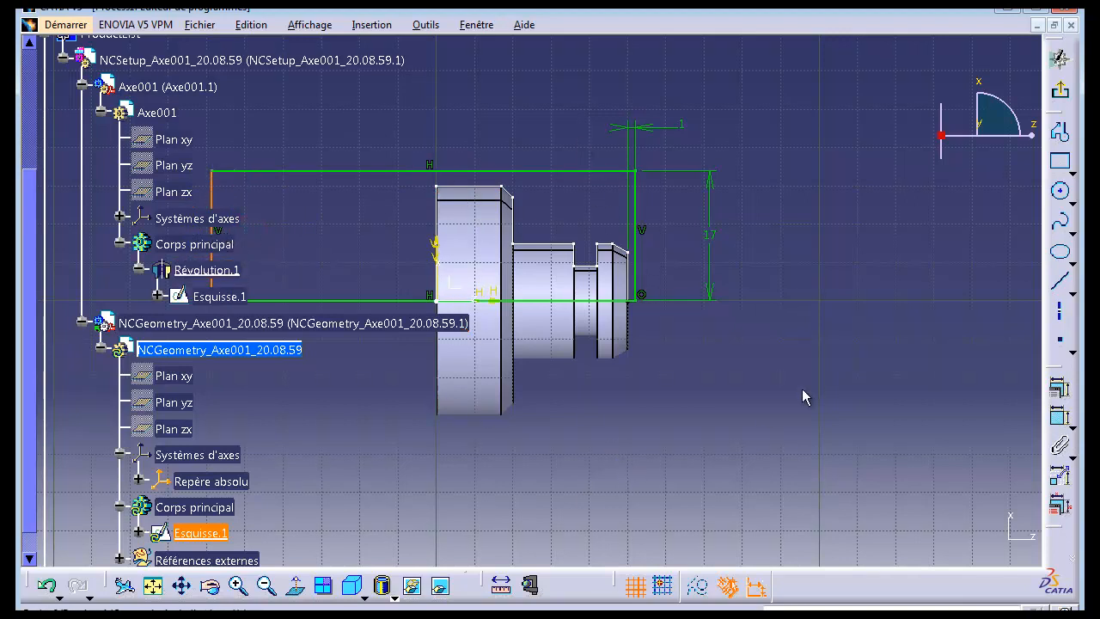
# Revolve the finished rectangle sketch 360° about its lower edge into the stock solid and update the part
pyautogui.click(1060, 98)
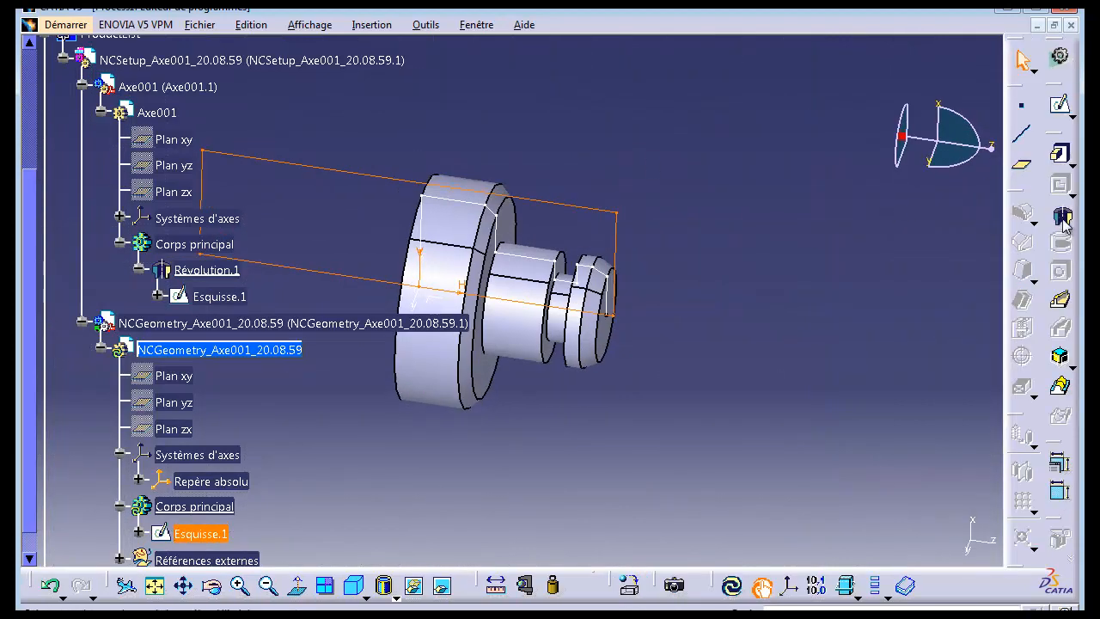
pyautogui.click(1062, 216)
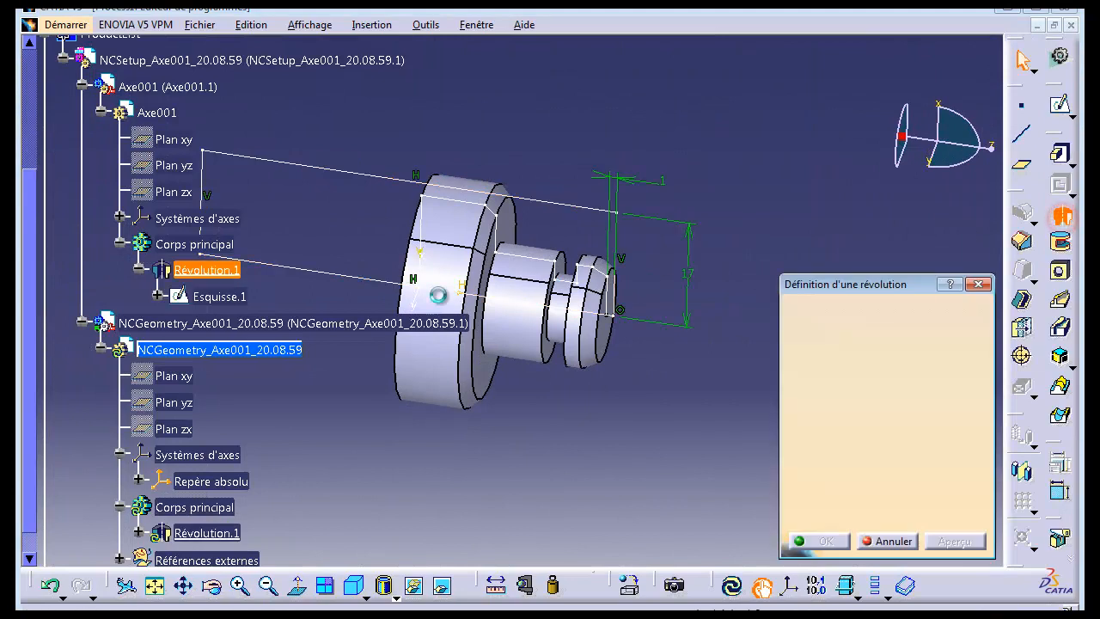
pyautogui.click(378, 285)
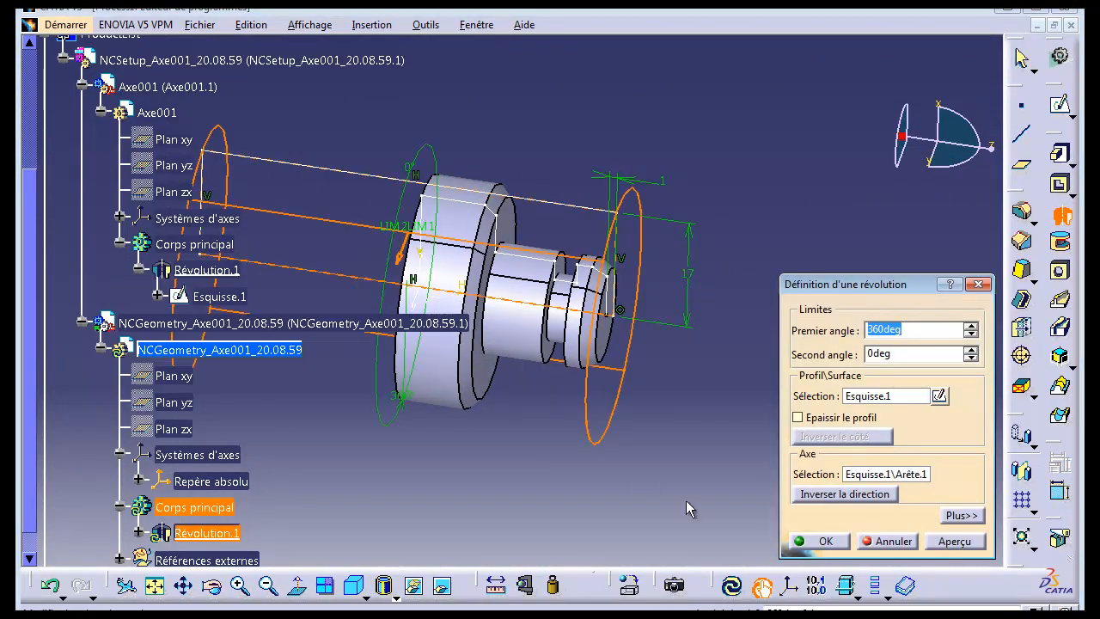
pyautogui.click(952, 541)
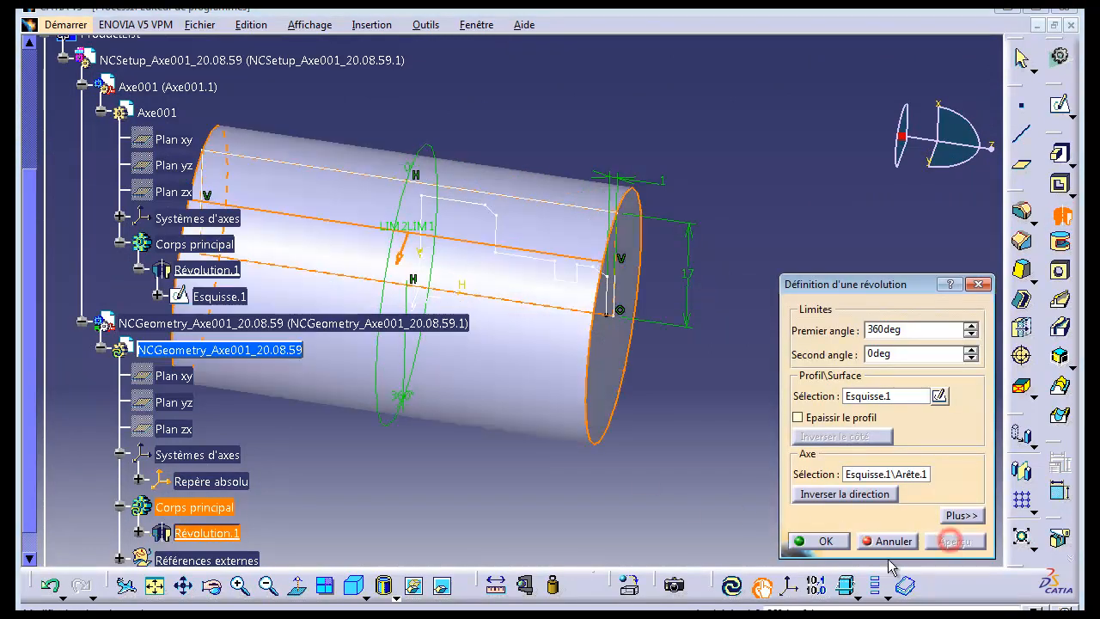
pyautogui.click(819, 541)
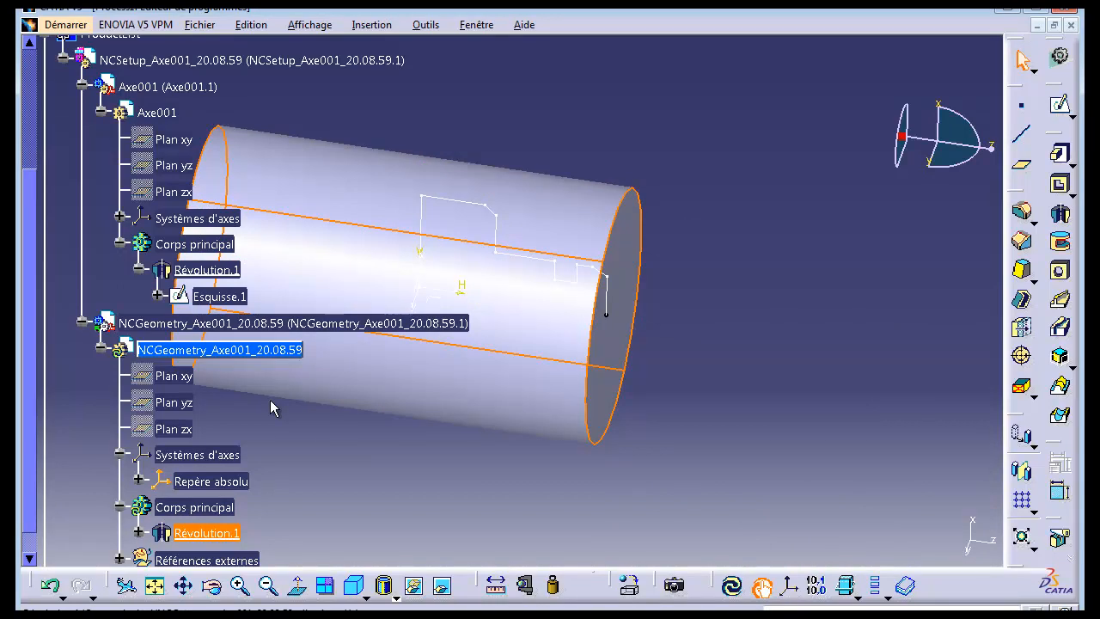
pyautogui.click(220, 535)
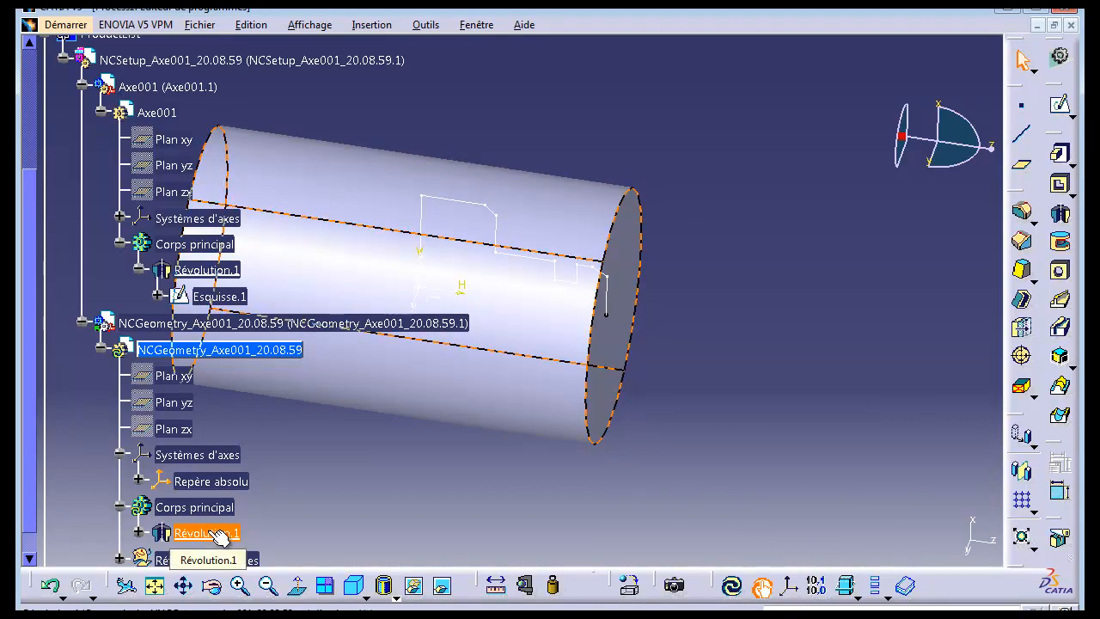
pyautogui.click(200, 507)
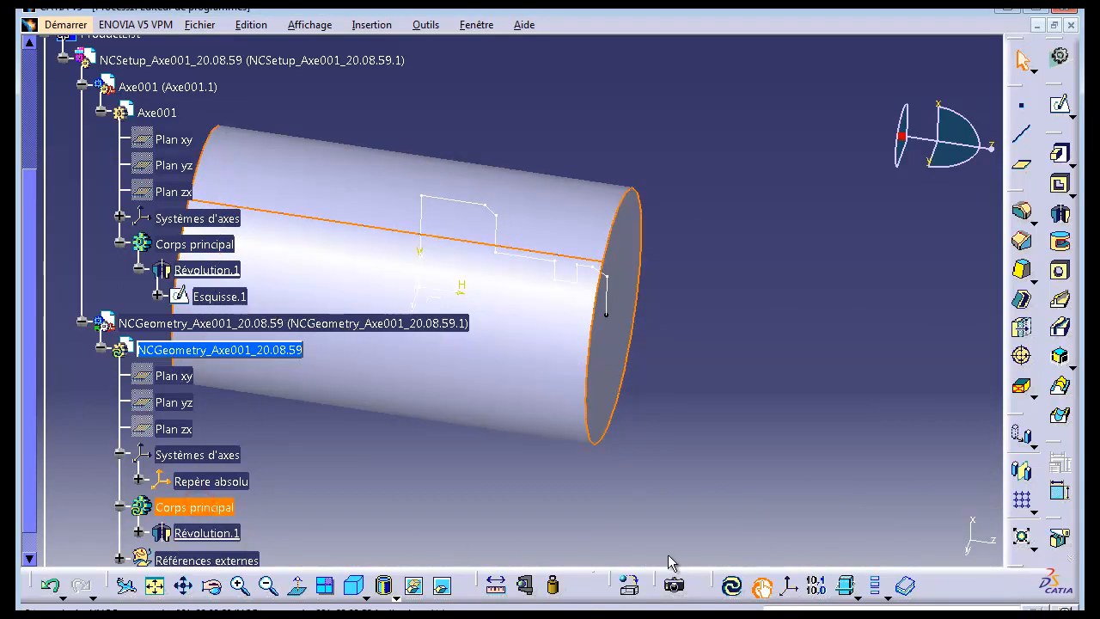
pyautogui.click(733, 587)
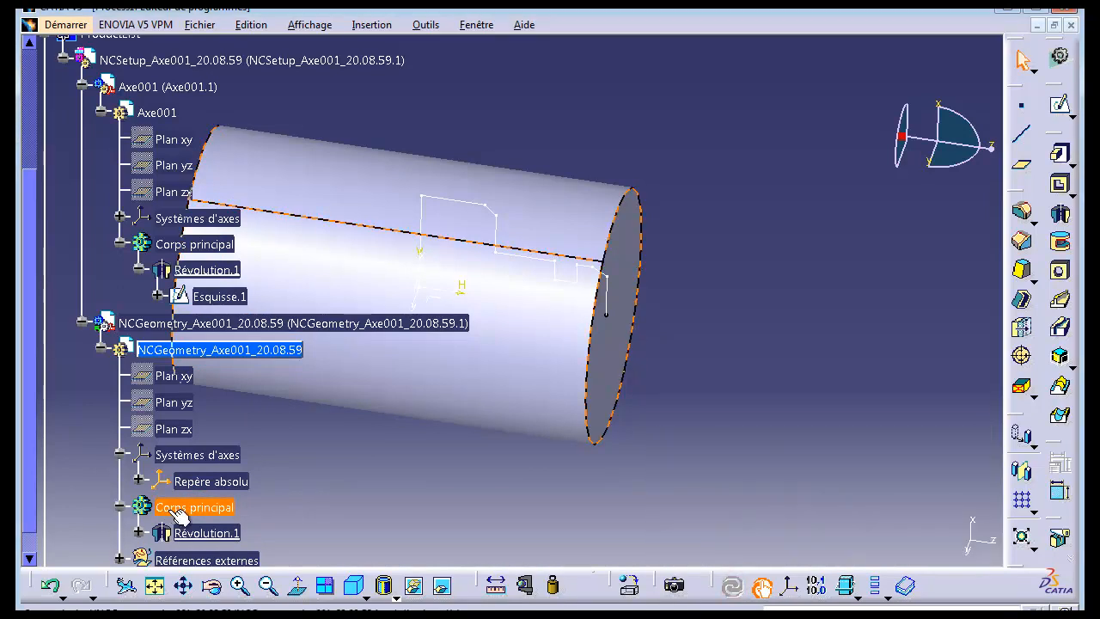
# Give the NCGeometry part's main body a white fill colour and a transparency of 255
pyautogui.rightClick(171, 509)
pyautogui.click(253, 232)
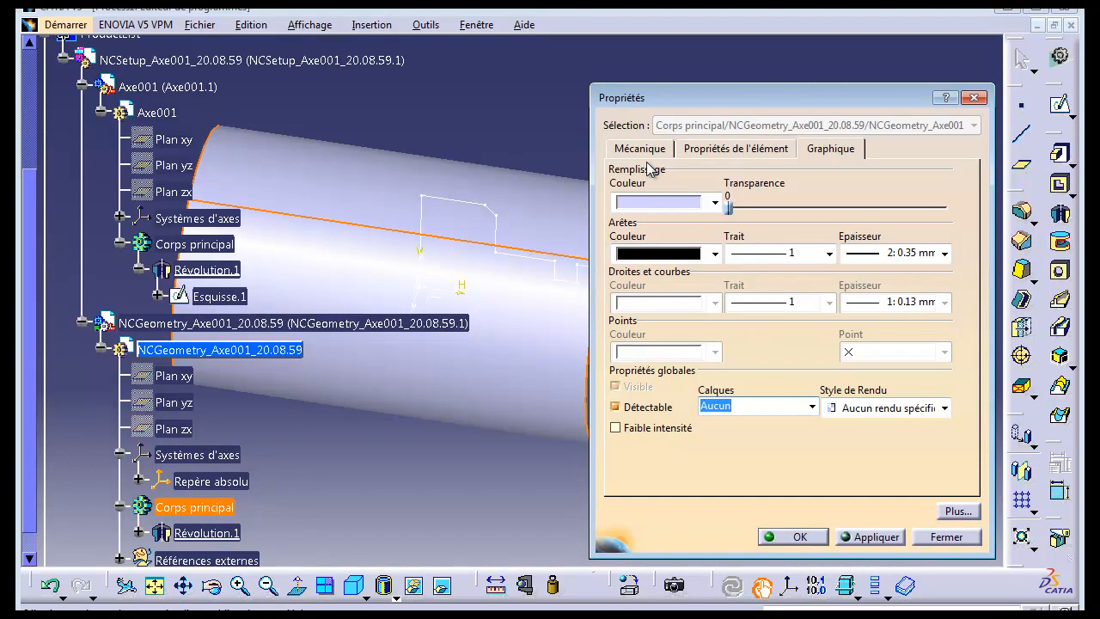
pyautogui.moveTo(729, 205); pyautogui.dragTo(902, 212)
pyautogui.click(714, 205)
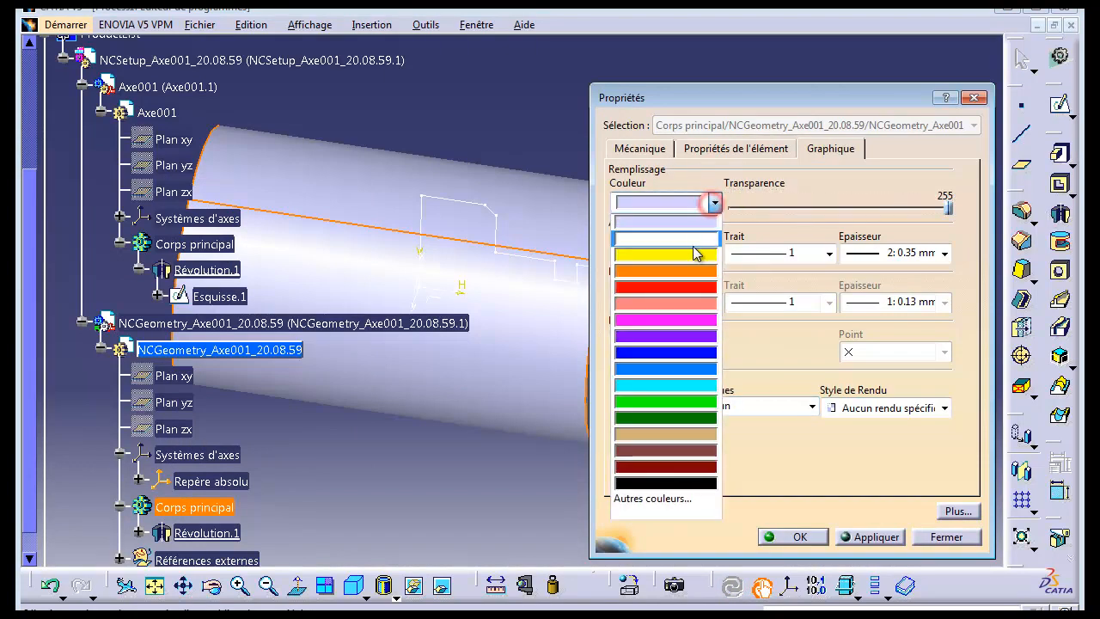
pyautogui.click(693, 240)
pyautogui.click(800, 537)
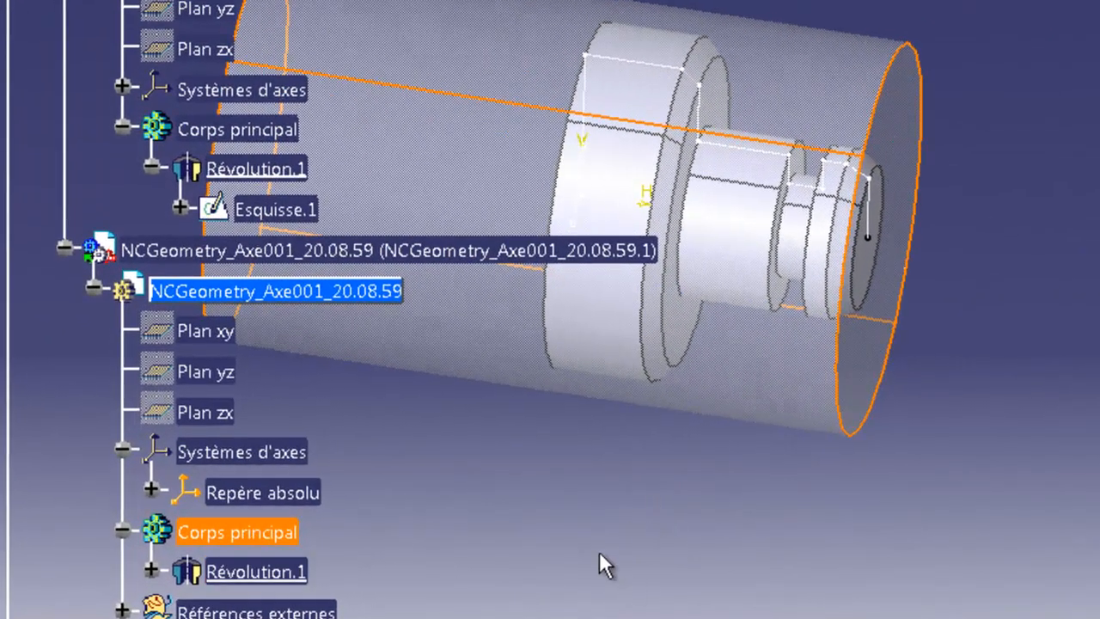
# Show the hidden sketch Esquisse.1 under the stock's Révolution.1 in the NCGeometry part
pyautogui.moveTo(610, 525); pyautogui.dragTo(619, 439, button='middle')
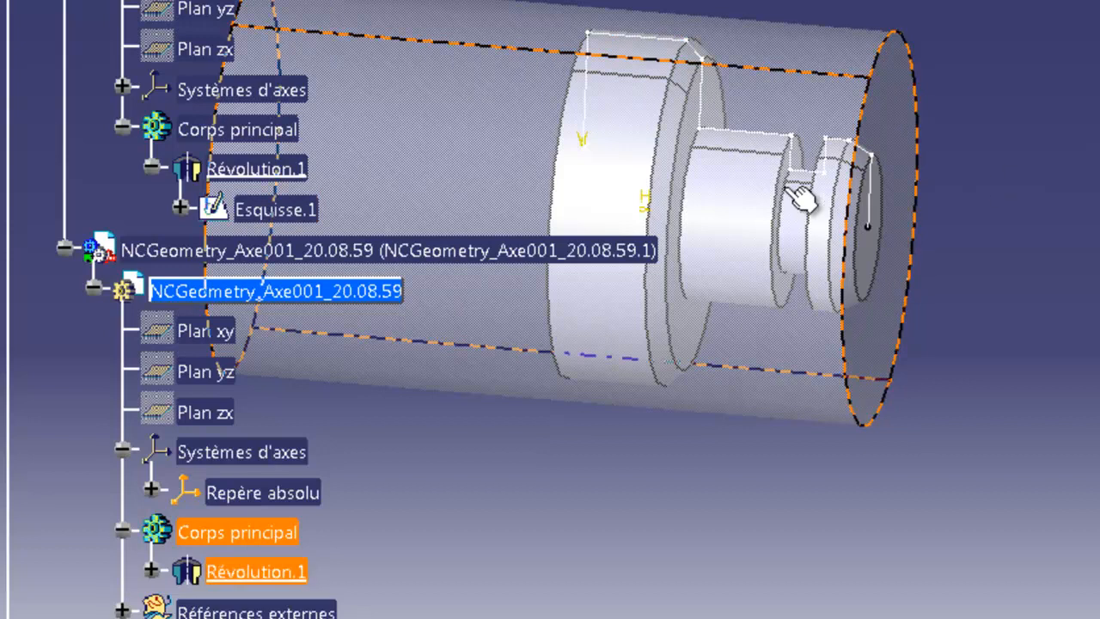
pyautogui.click(152, 571)
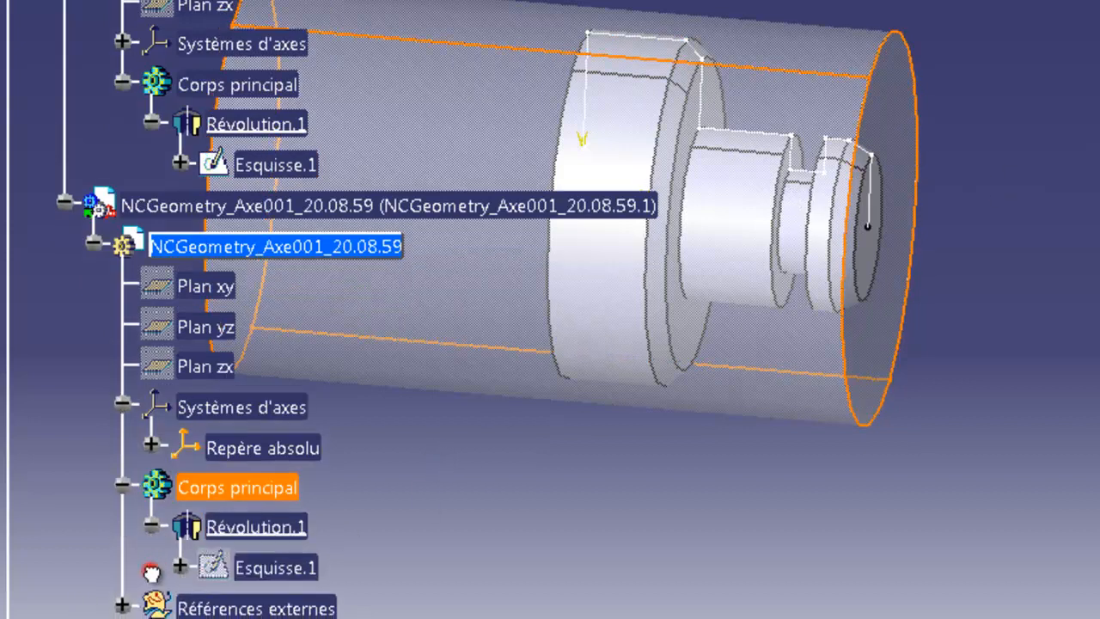
pyautogui.rightClick(283, 569)
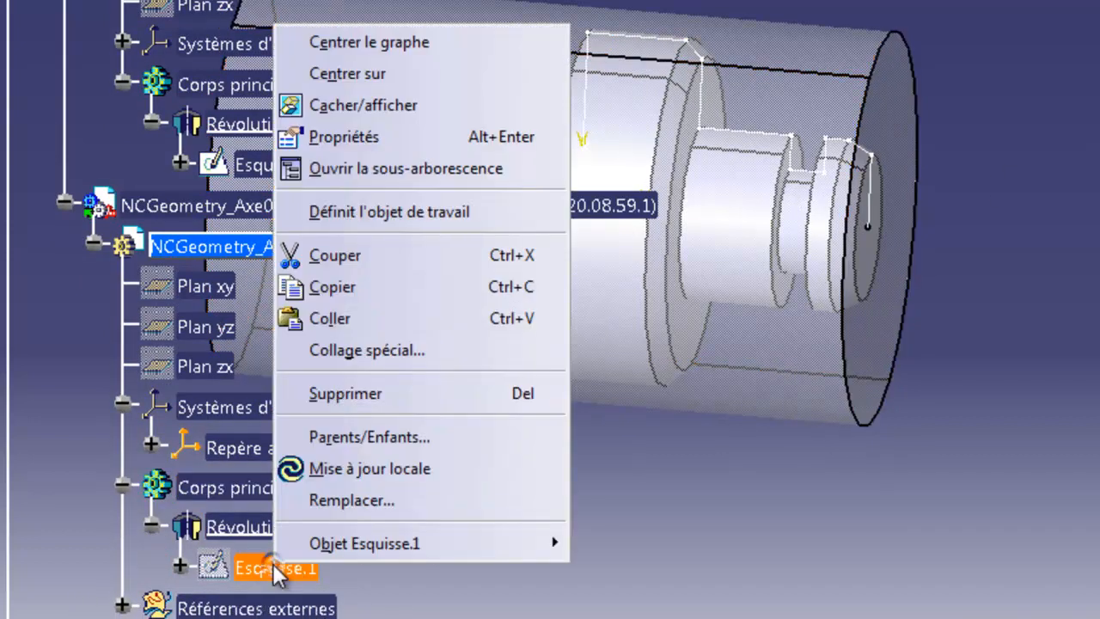
pyautogui.click(368, 106)
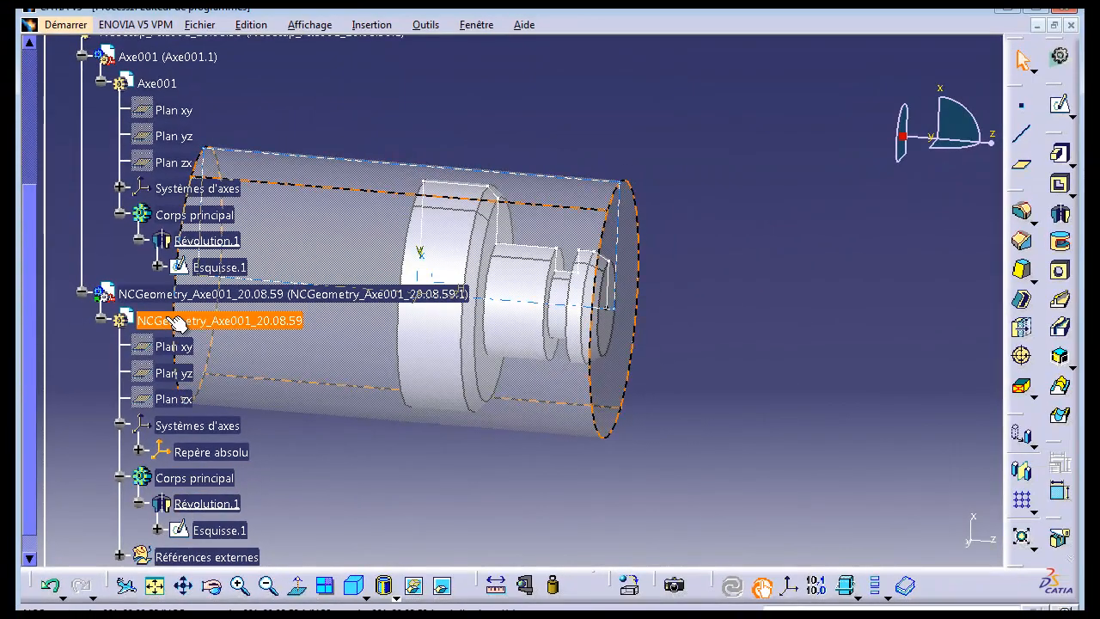
# Hide the NCGeometry part and show it again
pyautogui.rightClick(179, 325)
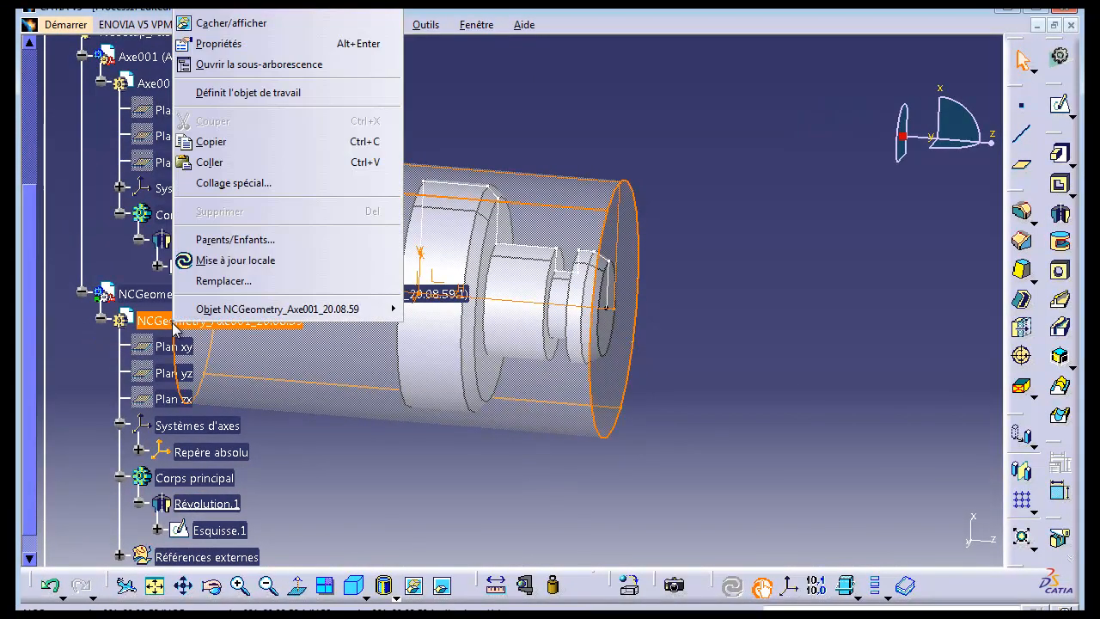
pyautogui.click(227, 24)
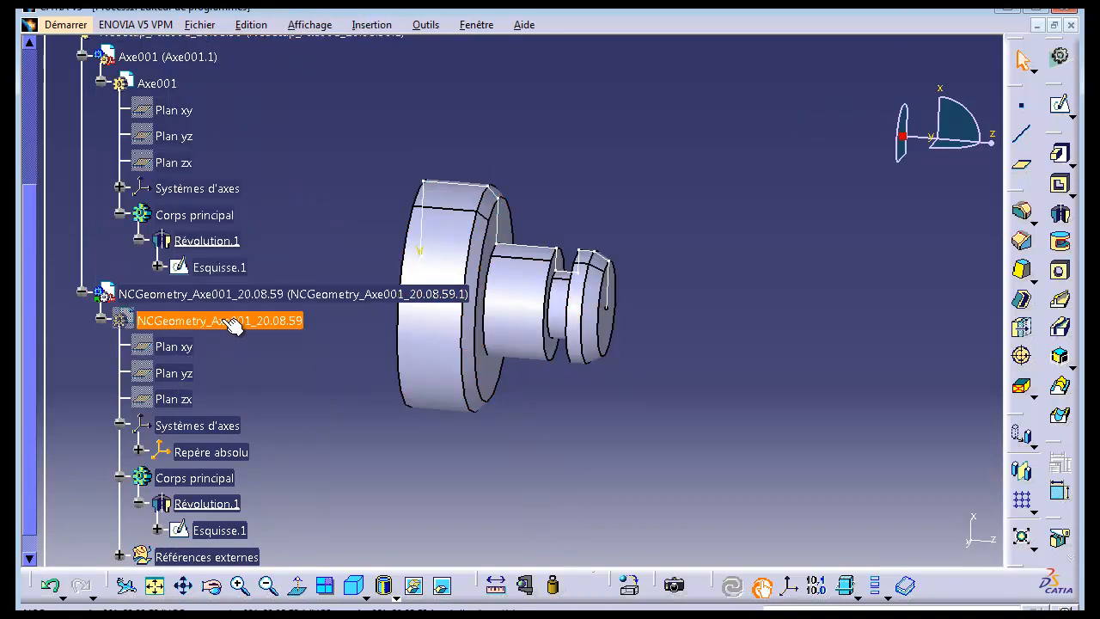
pyautogui.rightClick(224, 325)
pyautogui.click(283, 20)
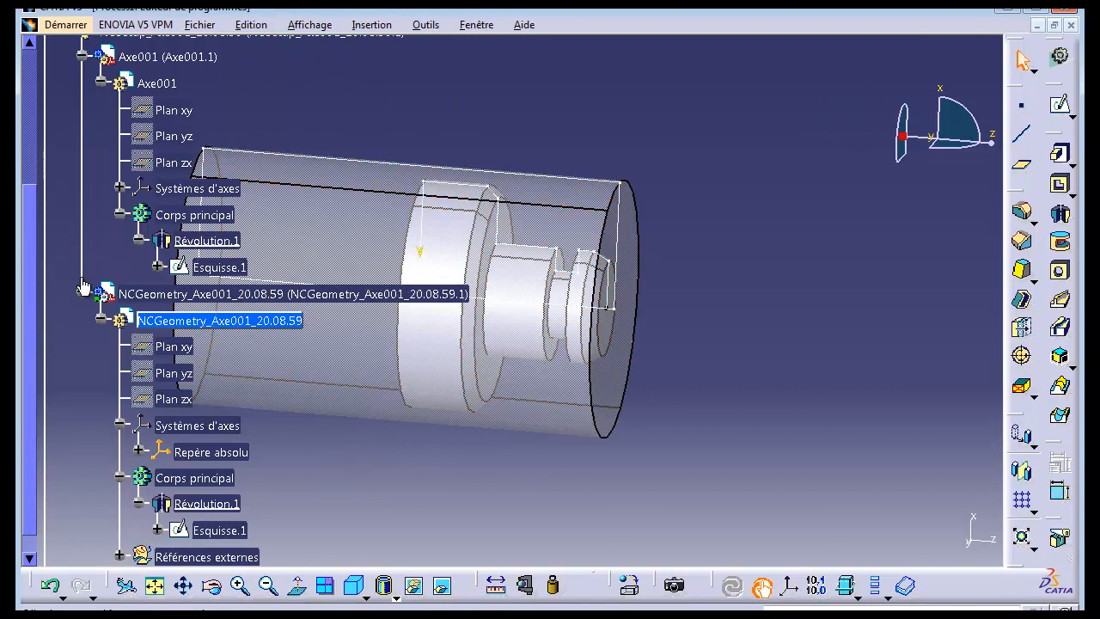
# Collapse the NCGeometry and Axe001 branches, and activate the lathe machining process with Phase d'usinage.1 expanded
pyautogui.click(101, 320)
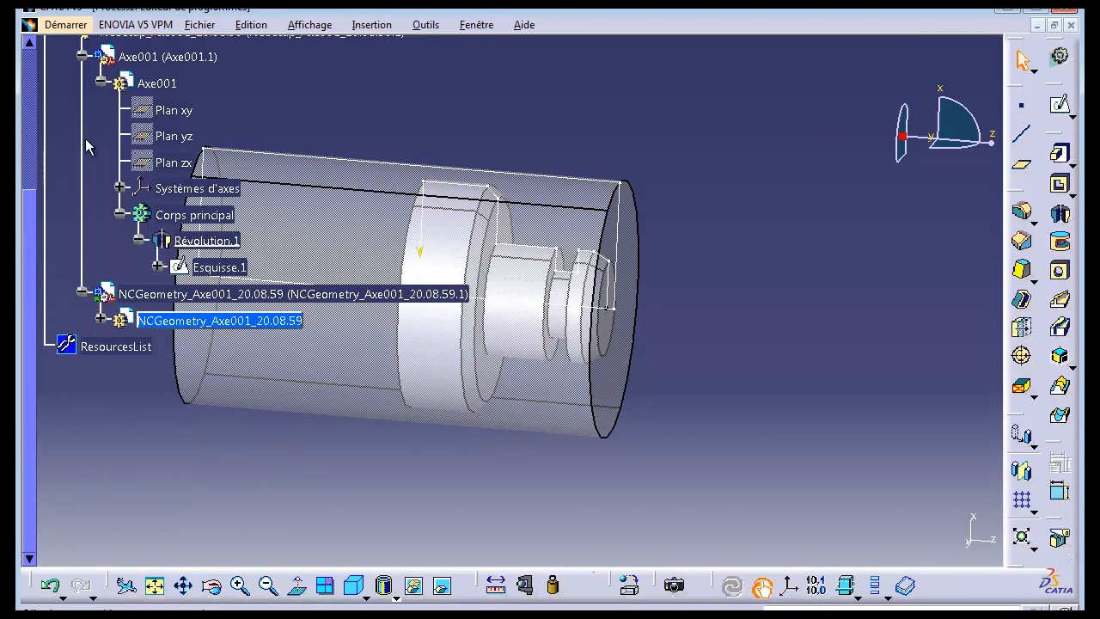
pyautogui.click(81, 56)
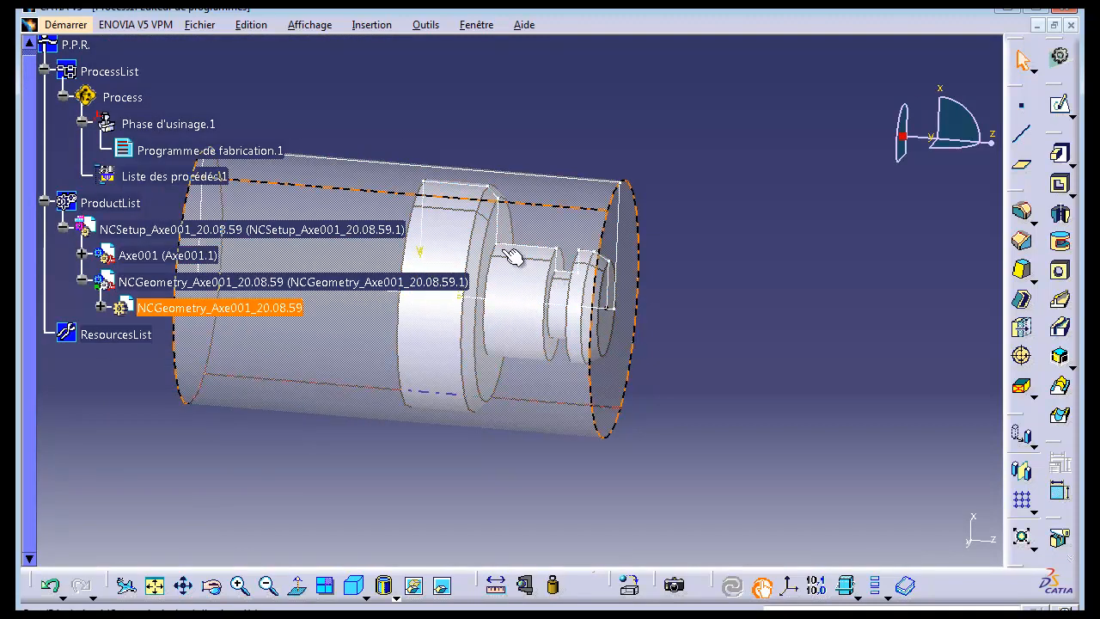
pyautogui.moveTo(156, 127)
pyautogui.doubleClick(146, 123)
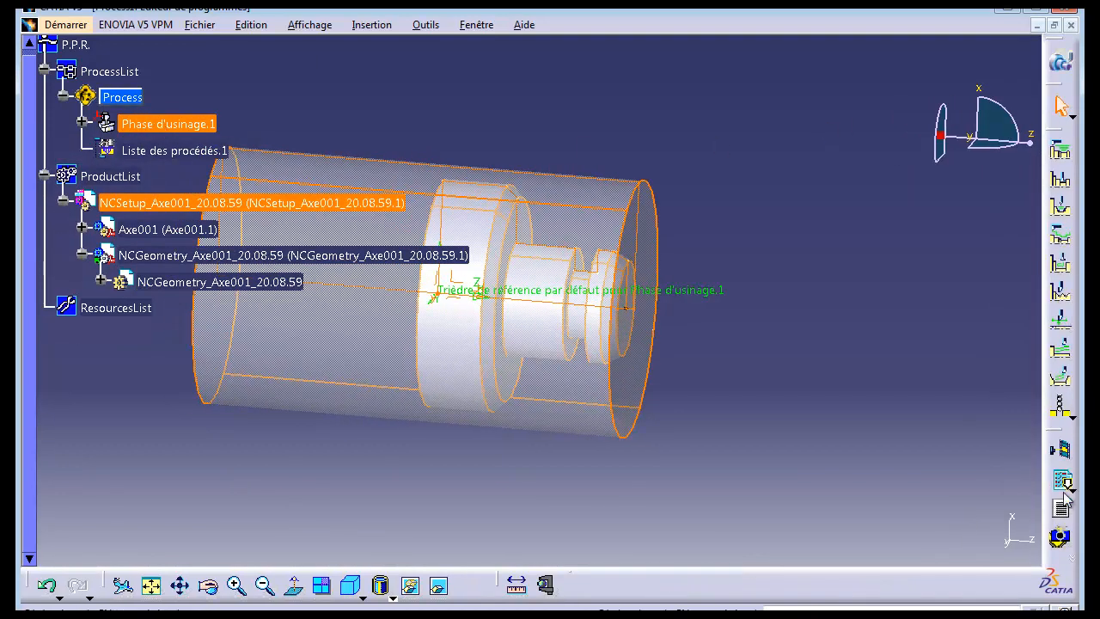
pyautogui.click(82, 126)
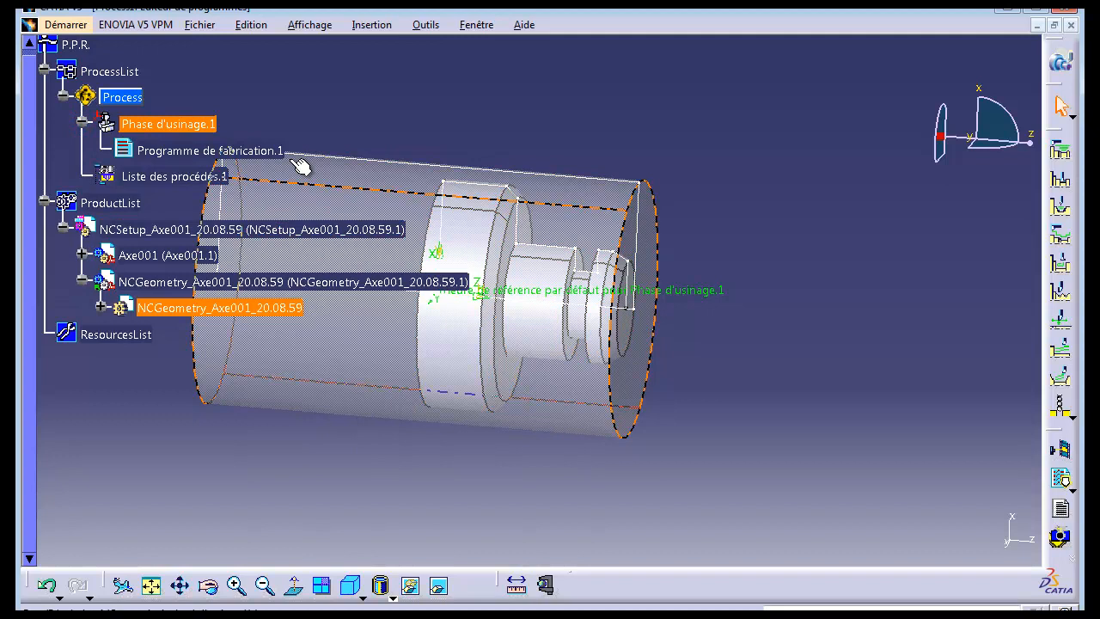
# In Phase d'usinage.1, place the origin of the reference machining axis system at the centre of the stock's front face
pyautogui.doubleClick(167, 127)
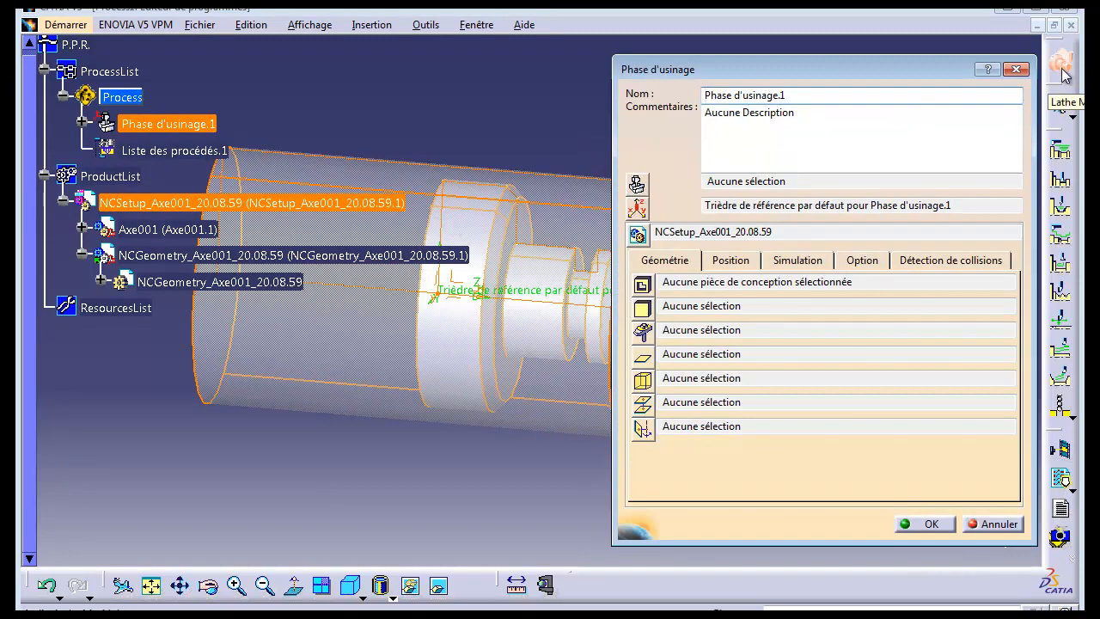
pyautogui.click(637, 210)
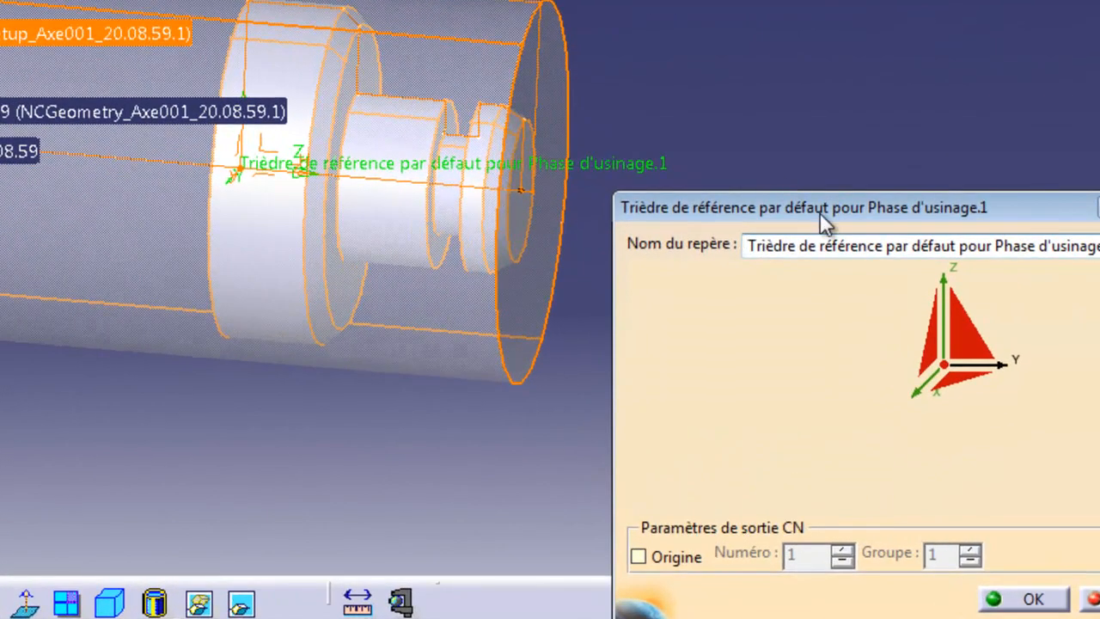
pyautogui.click(820, 214)
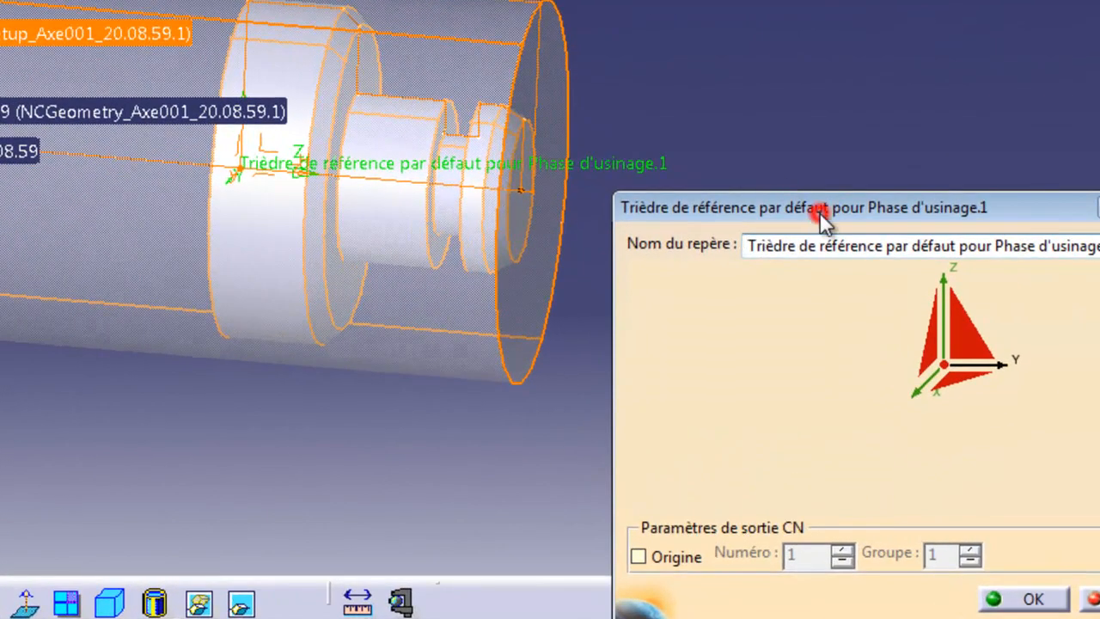
pyautogui.click(944, 363)
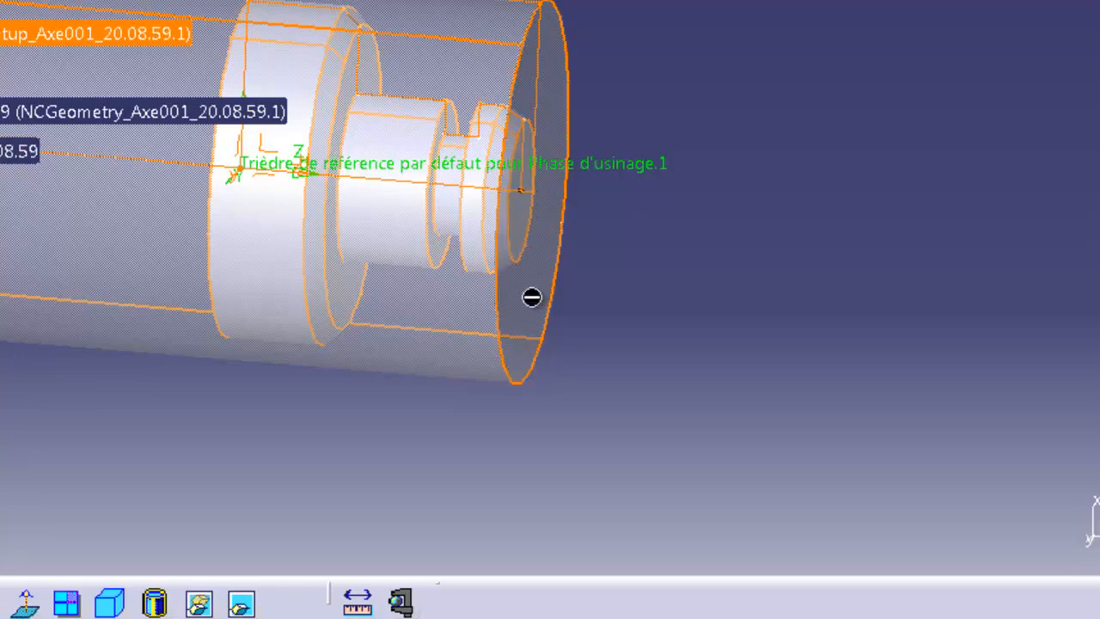
pyautogui.click(519, 364)
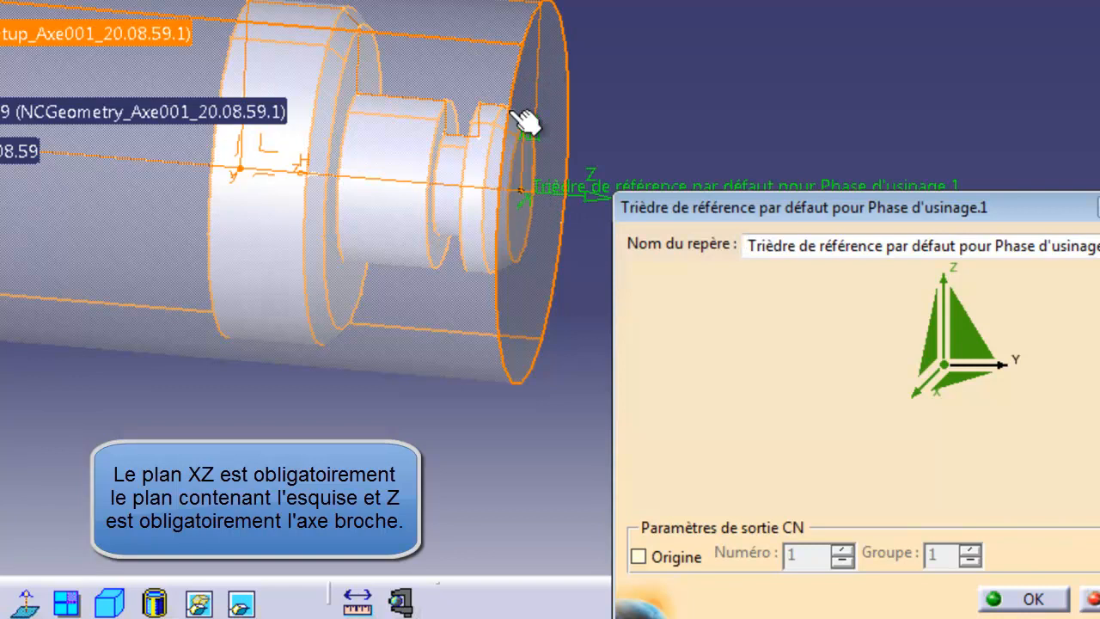
# Orient the reference machining axis system with Z along the shaft's spindle axis and X along the vertical radial direction of the sketch plane
pyautogui.click(945, 289)
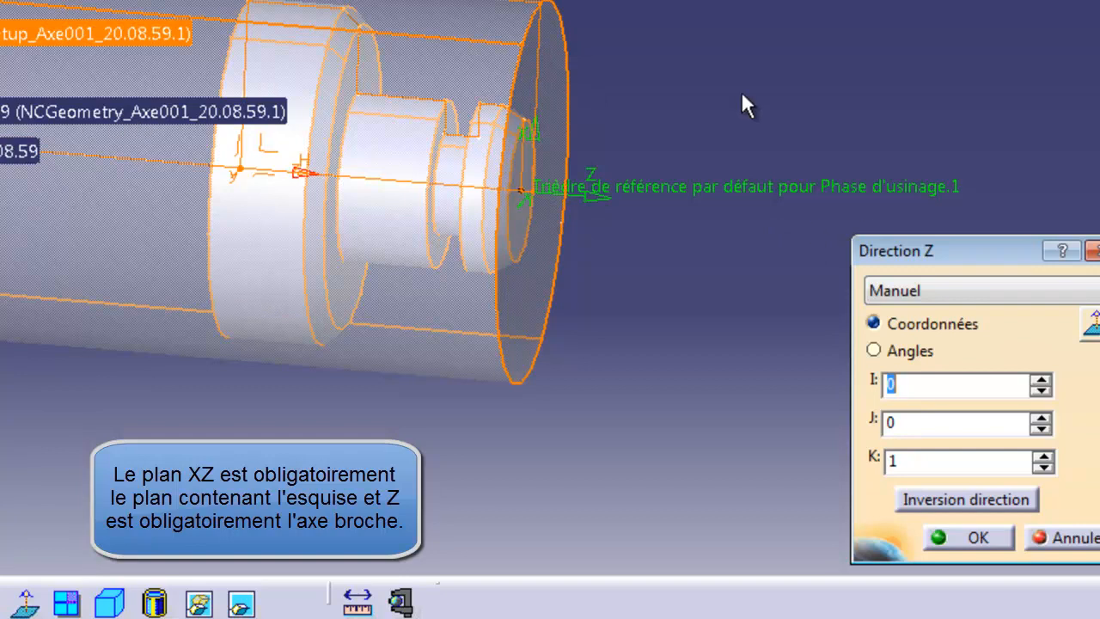
pyautogui.click(375, 185)
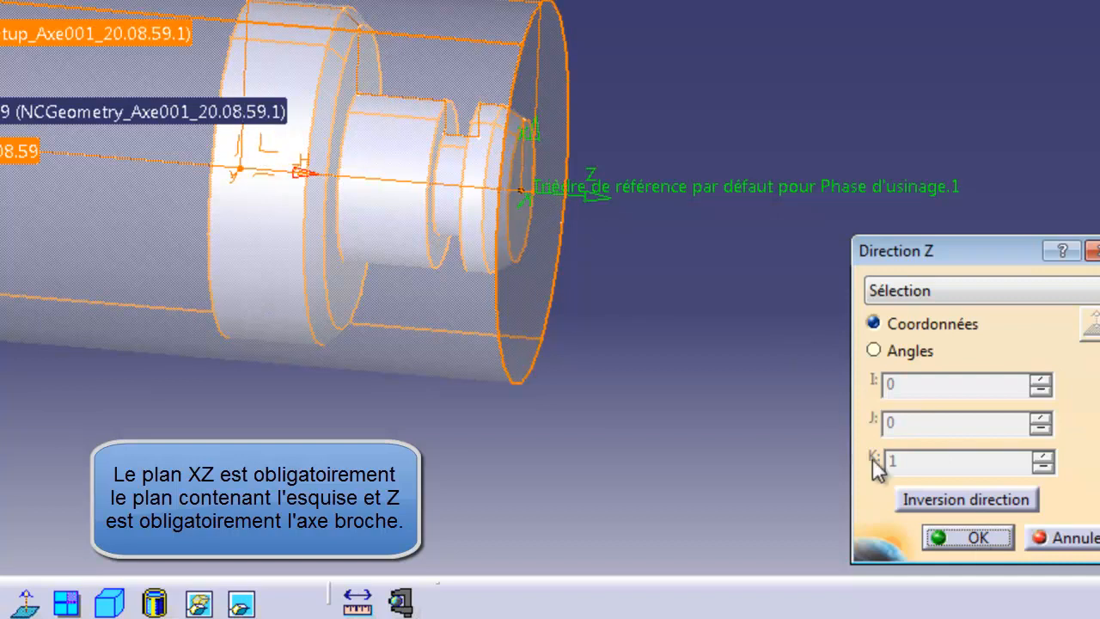
pyautogui.click(968, 537)
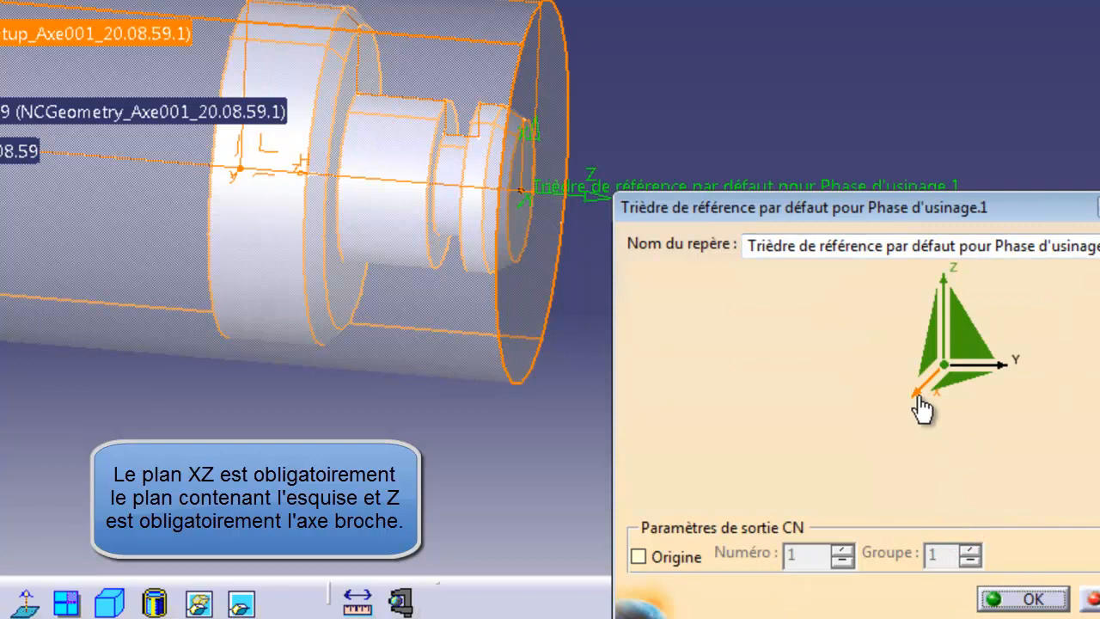
pyautogui.click(918, 399)
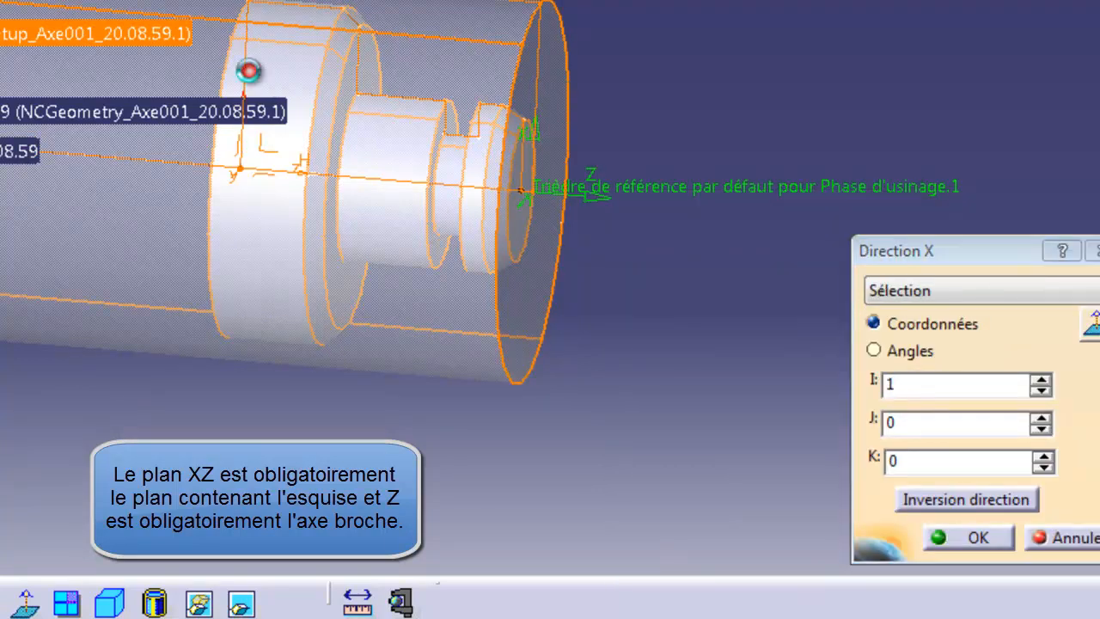
pyautogui.click(247, 74)
pyautogui.click(971, 538)
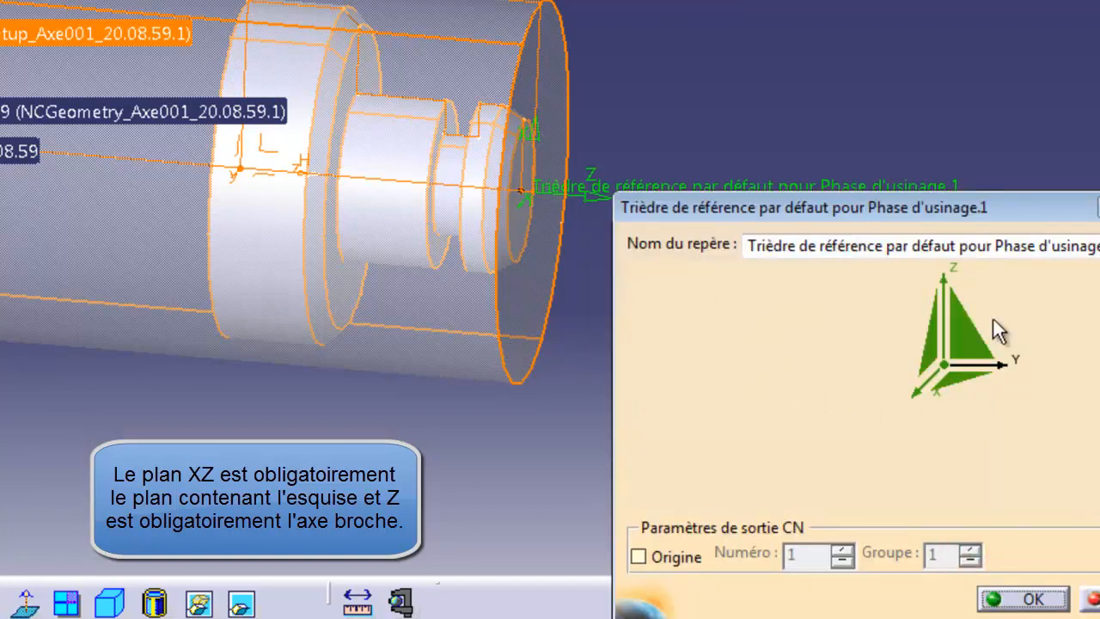
pyautogui.click(1018, 599)
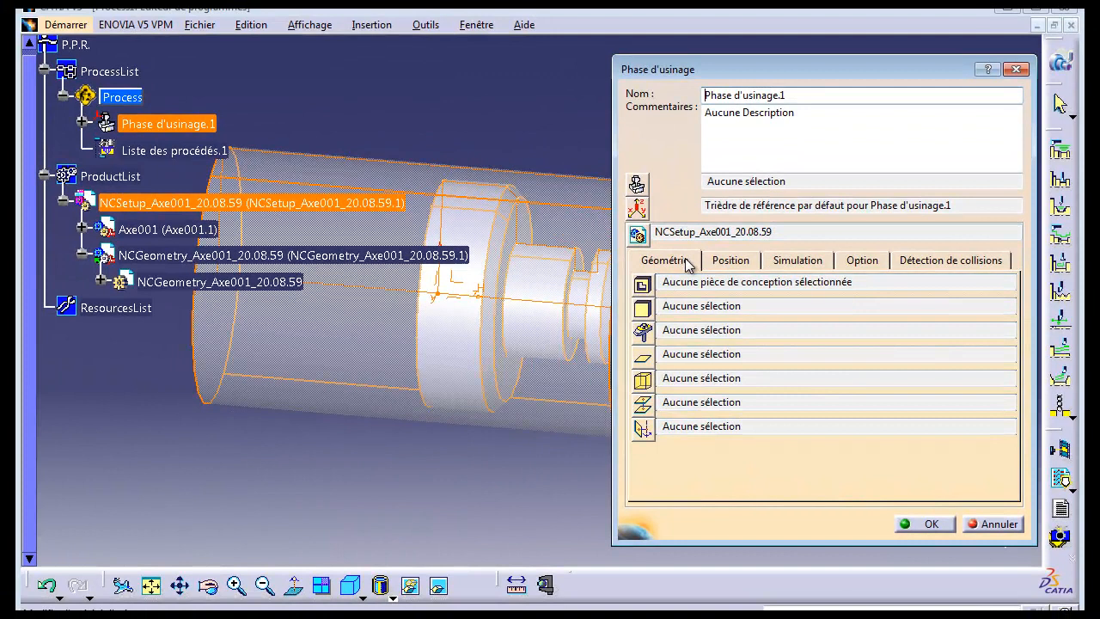
# In Phase d'usinage.1, assign Axe001's Corps principal as the design part and the NCGeometry part's Corps principal as the simulation stock
pyautogui.click(644, 289)
pyautogui.click(82, 229)
pyautogui.click(207, 387)
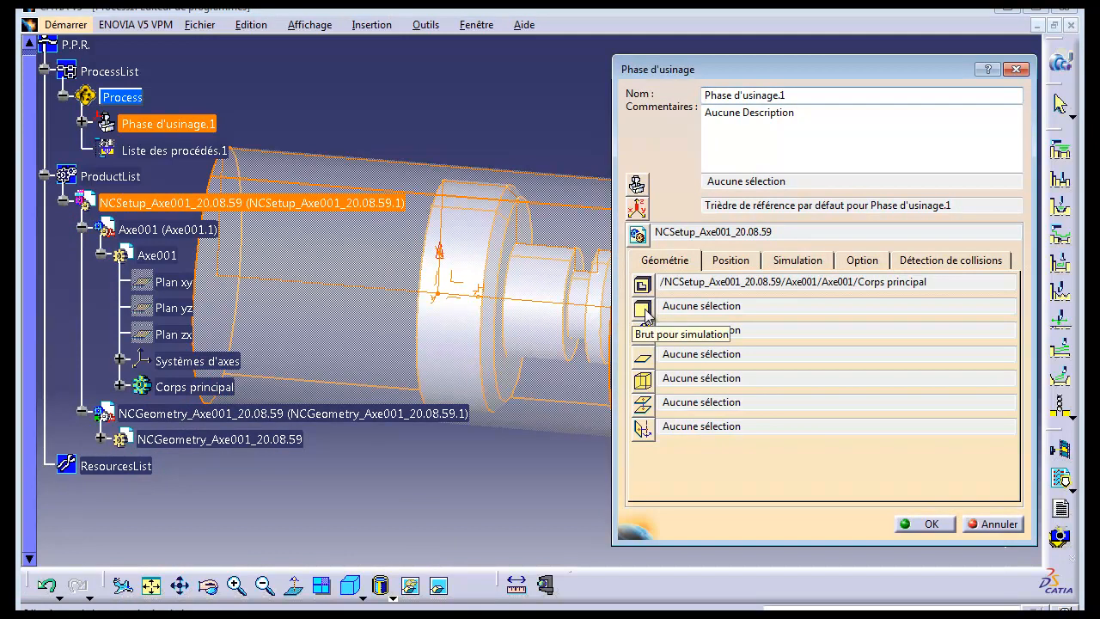
pyautogui.click(644, 311)
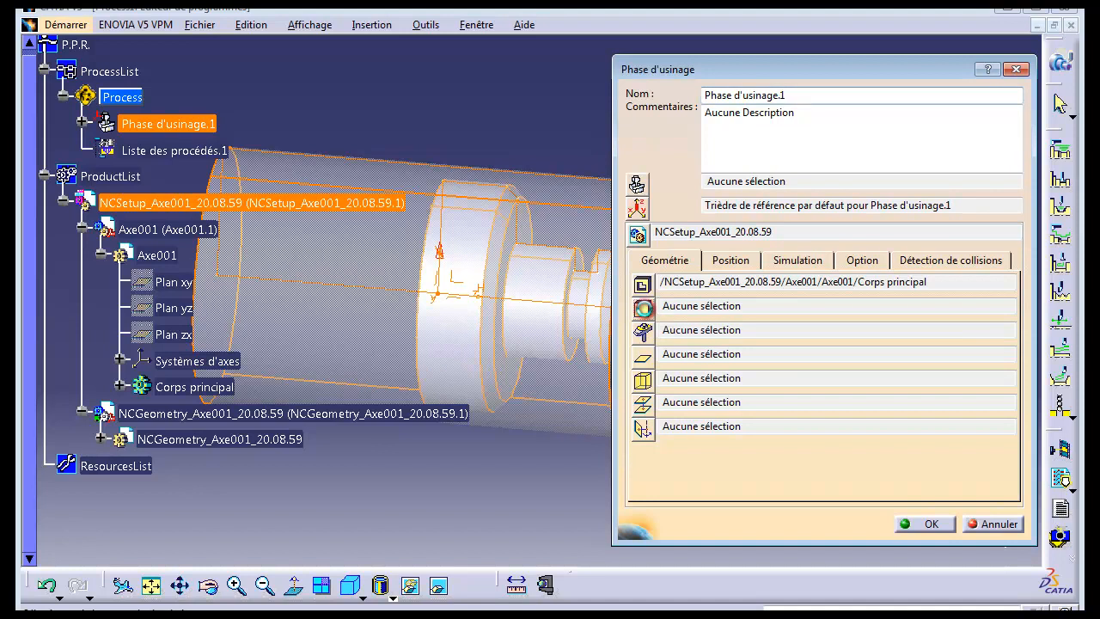
pyautogui.click(102, 442)
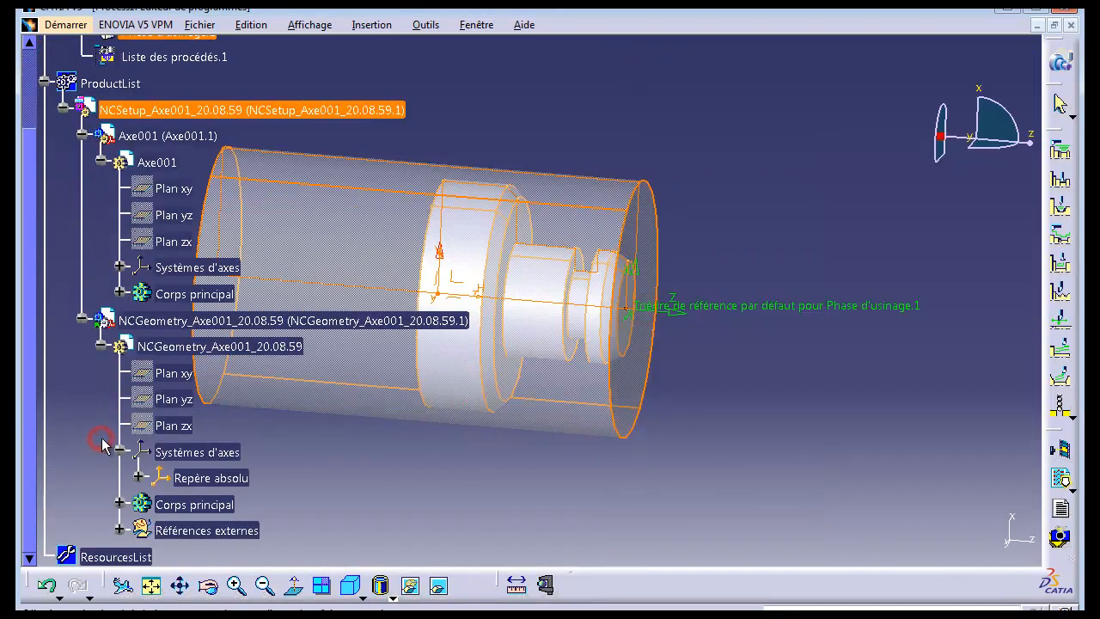
pyautogui.click(215, 505)
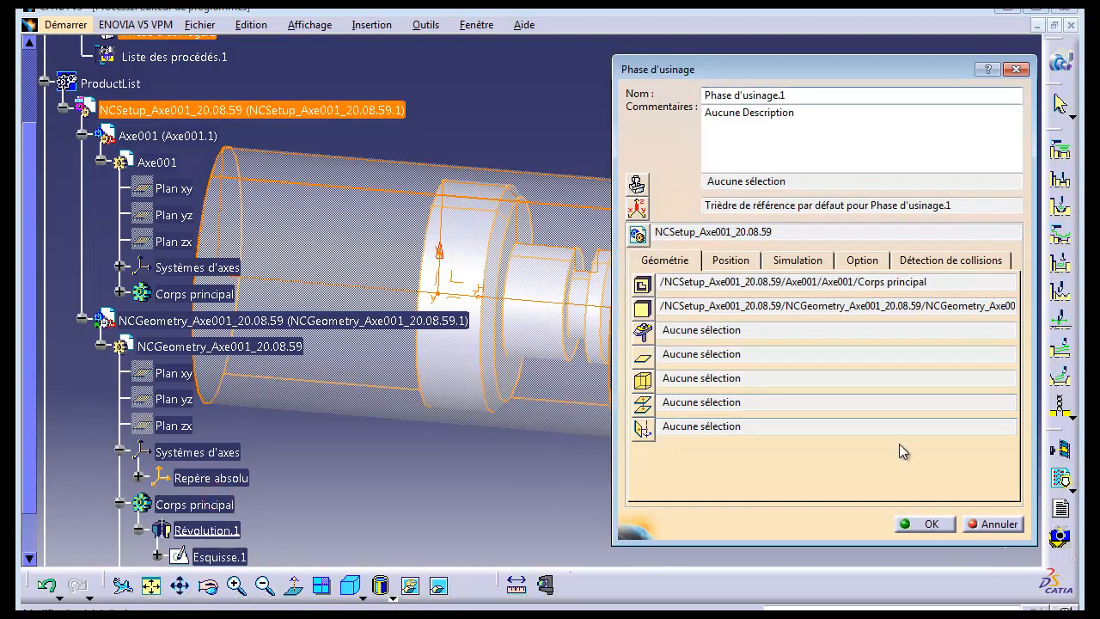
pyautogui.click(924, 524)
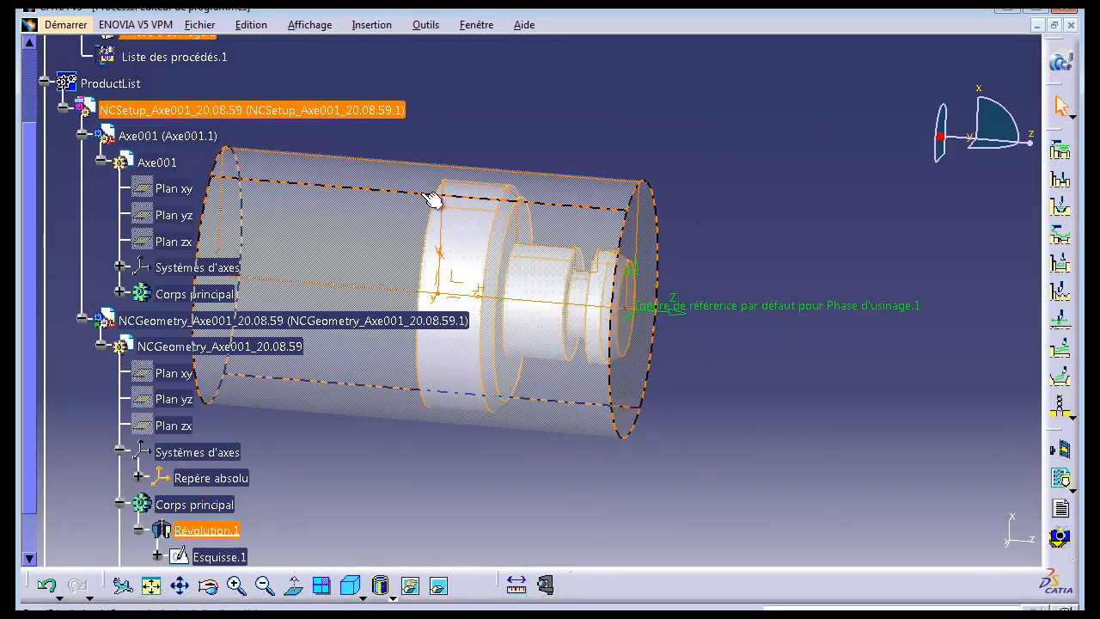
# Fit the whole model in the view and collapse the NCGeometry and Axe001 part branches in the tree
pyautogui.click(152, 587)
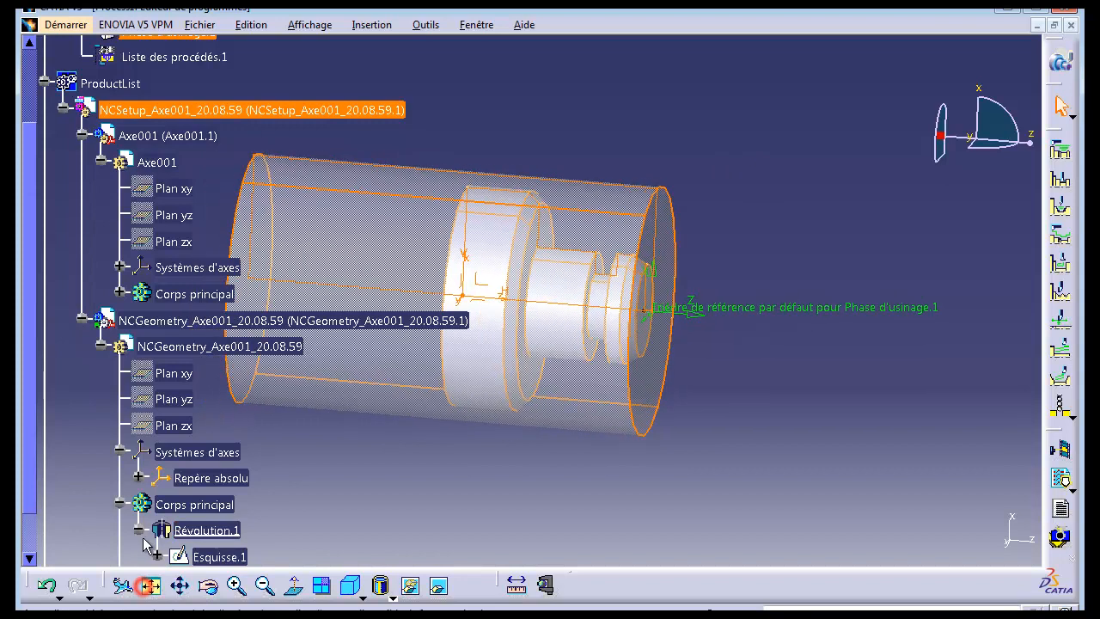
pyautogui.moveTo(26, 161); pyautogui.dragTo(34, 86)
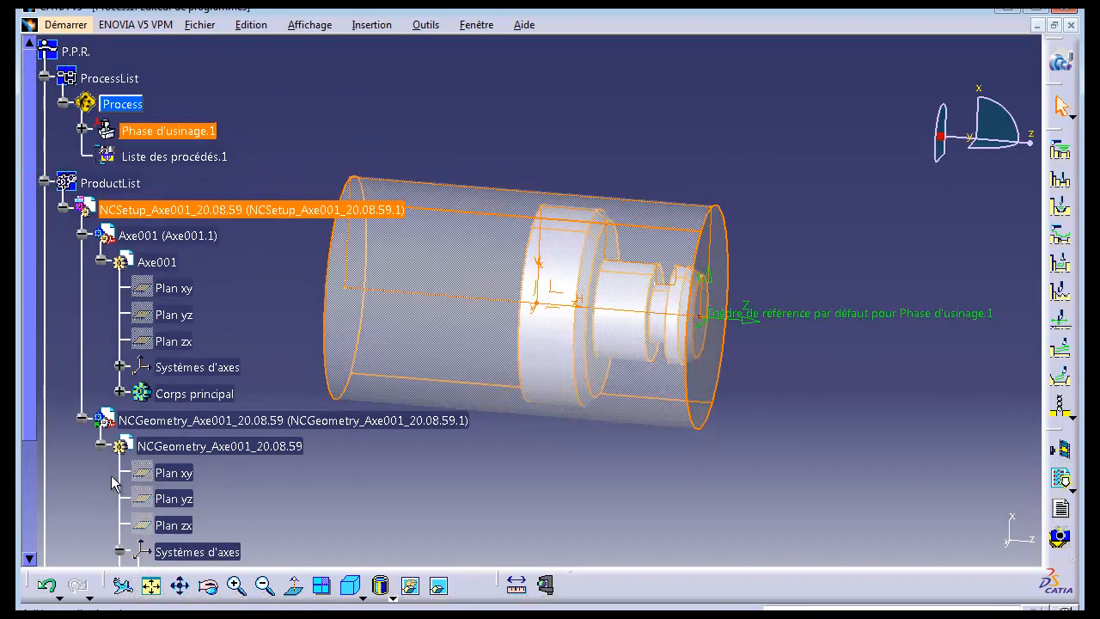
pyautogui.click(101, 447)
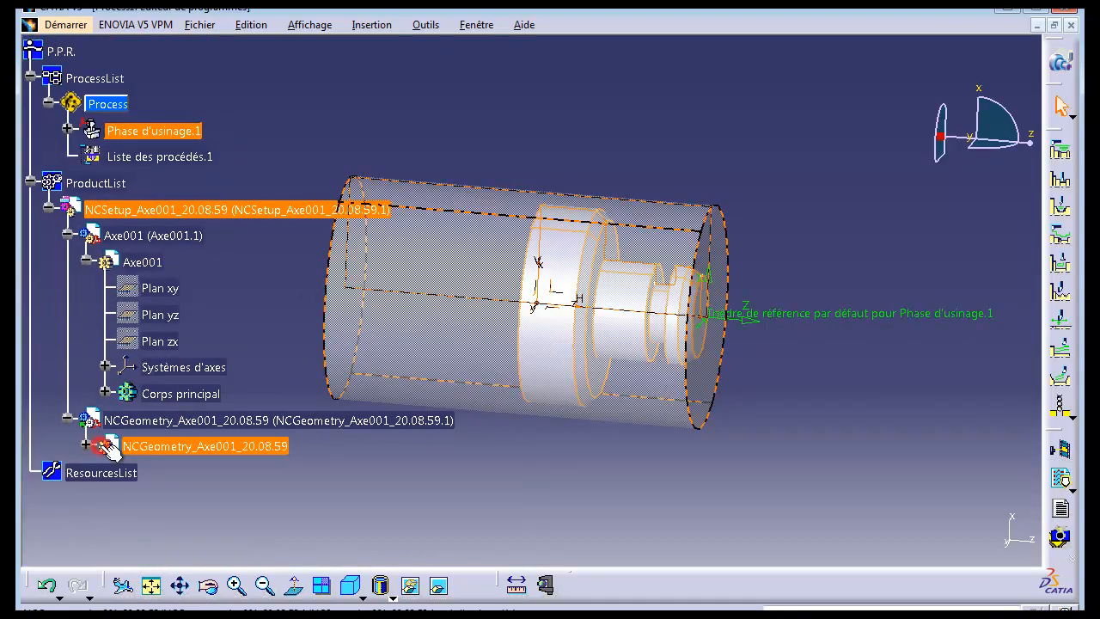
pyautogui.click(88, 264)
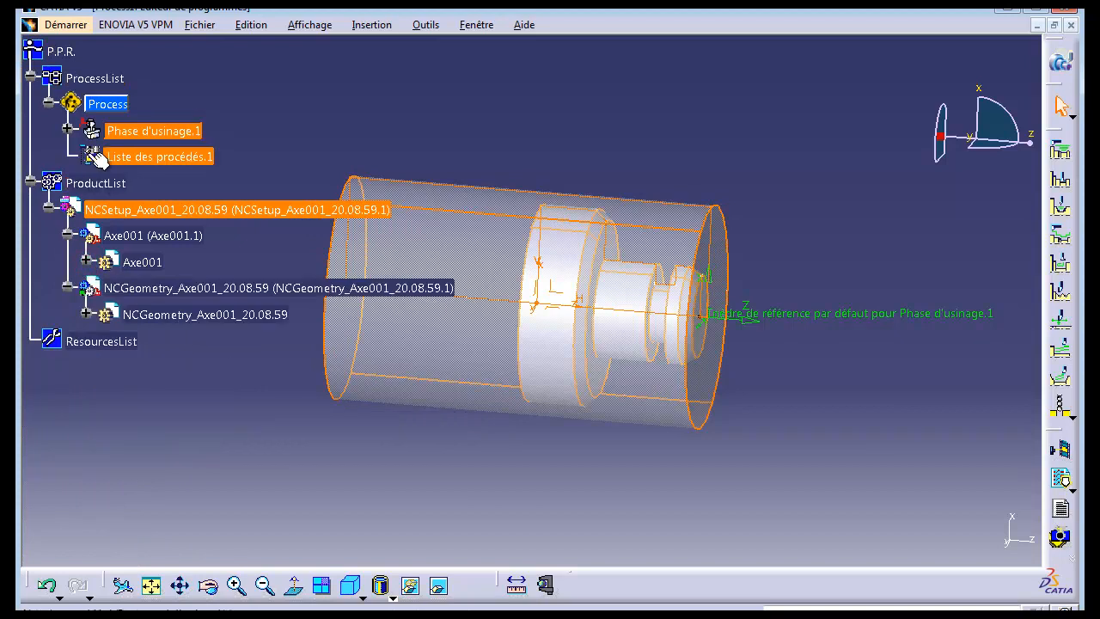
# Expand Phase d'usinage.1, open the definition of Programme de fabrication.1 and close it without changes
pyautogui.click(65, 130)
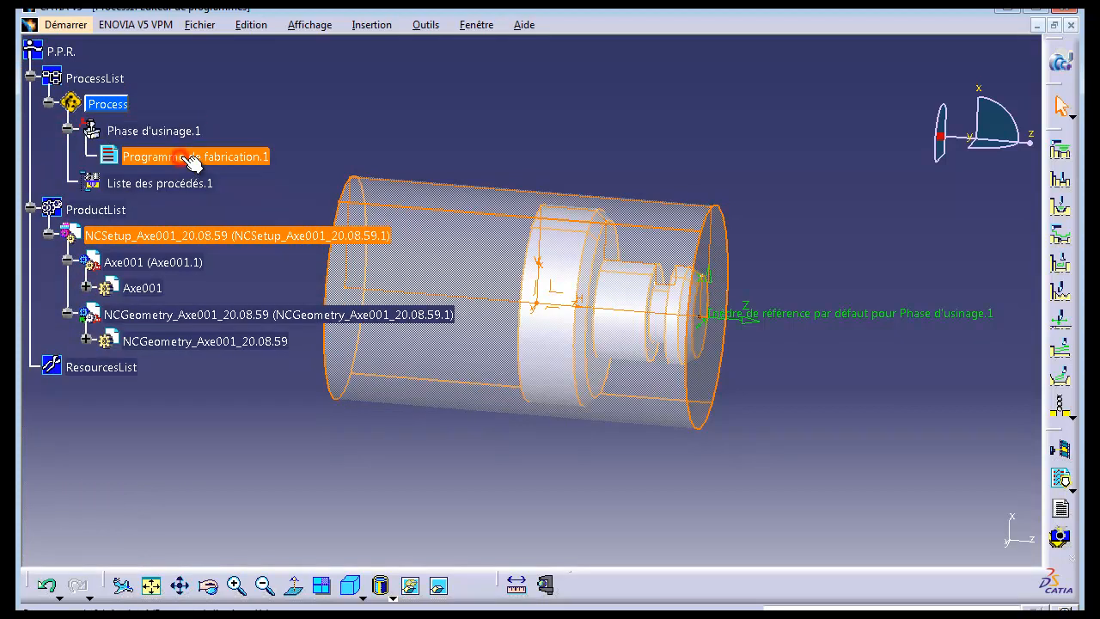
pyautogui.doubleClick(183, 158)
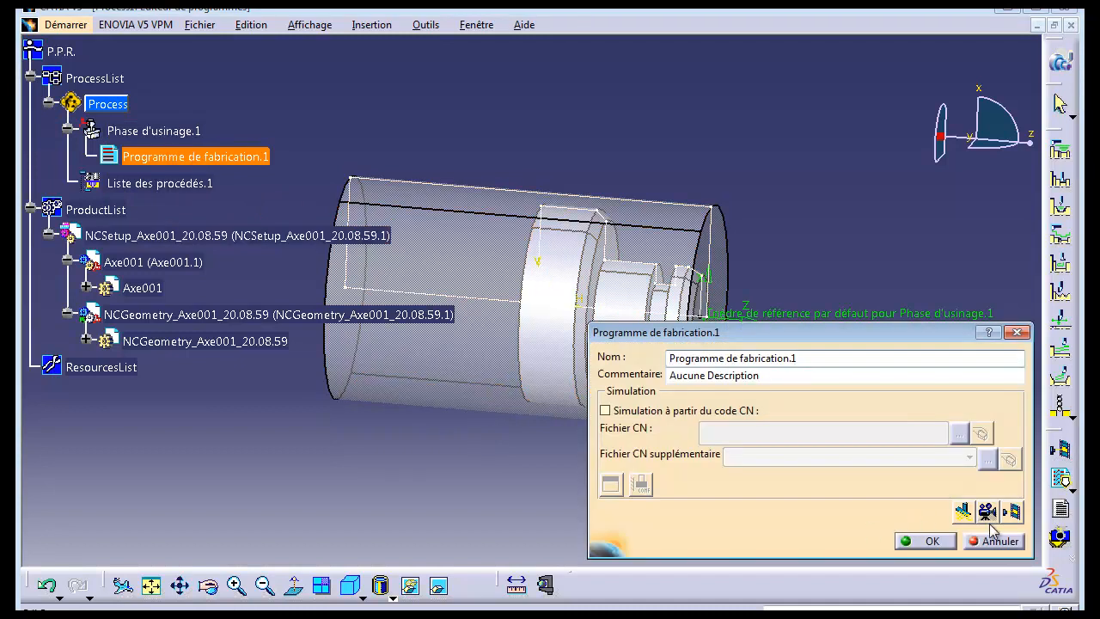
pyautogui.click(944, 537)
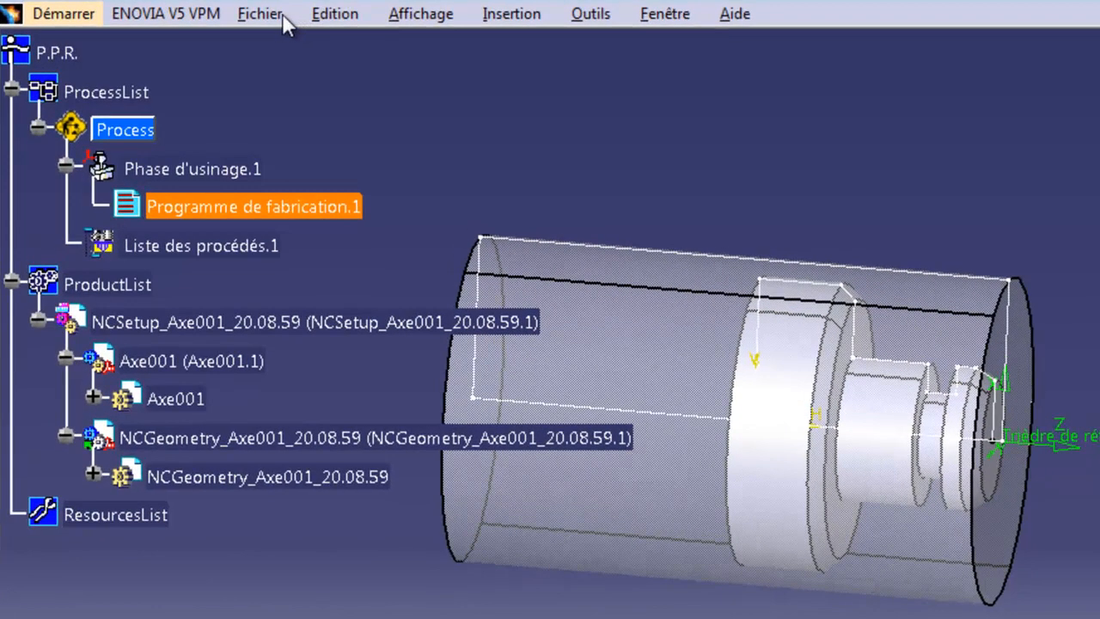
# In save management, start saving Process1.CATProcess to a new location and browse to the folder D:\Des-Catia\exo
pyautogui.click(284, 16)
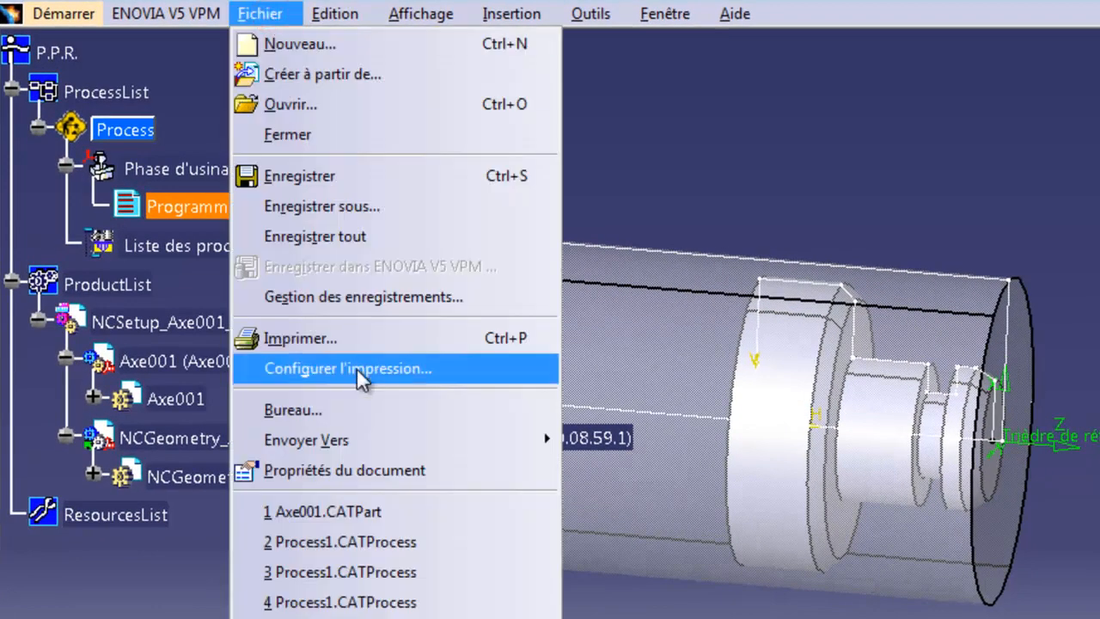
pyautogui.click(368, 300)
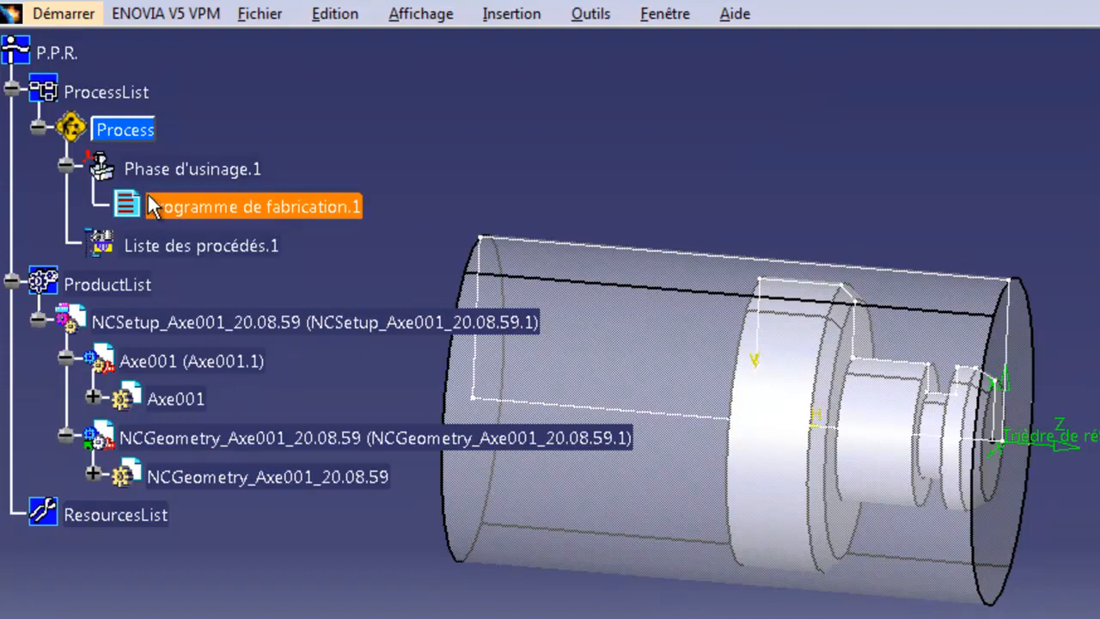
pyautogui.click(290, 17)
pyautogui.click(344, 294)
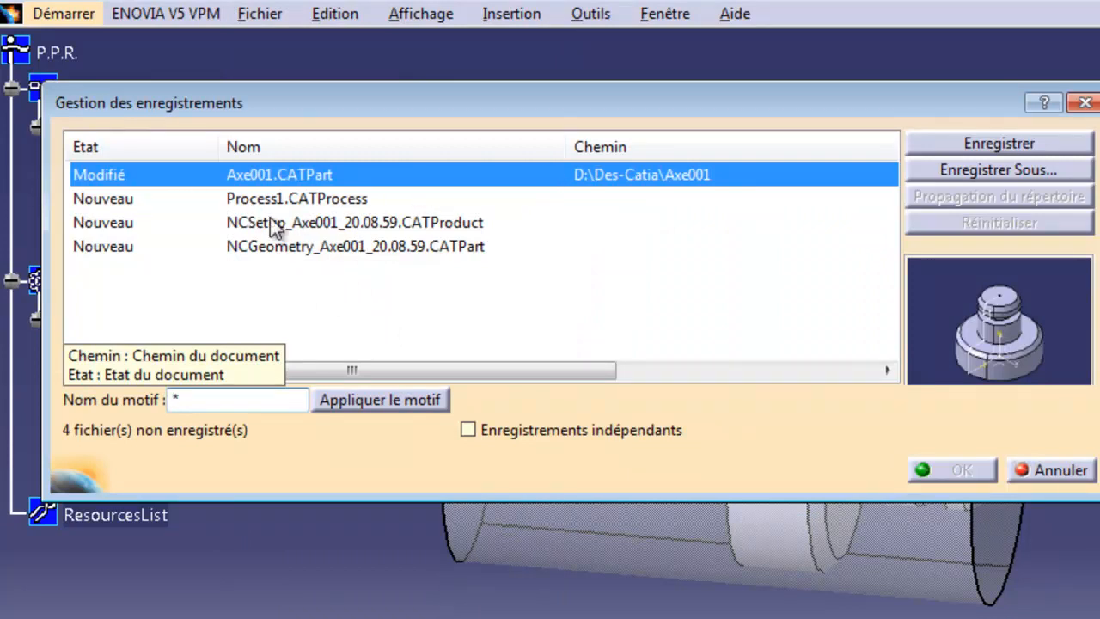
pyautogui.click(289, 199)
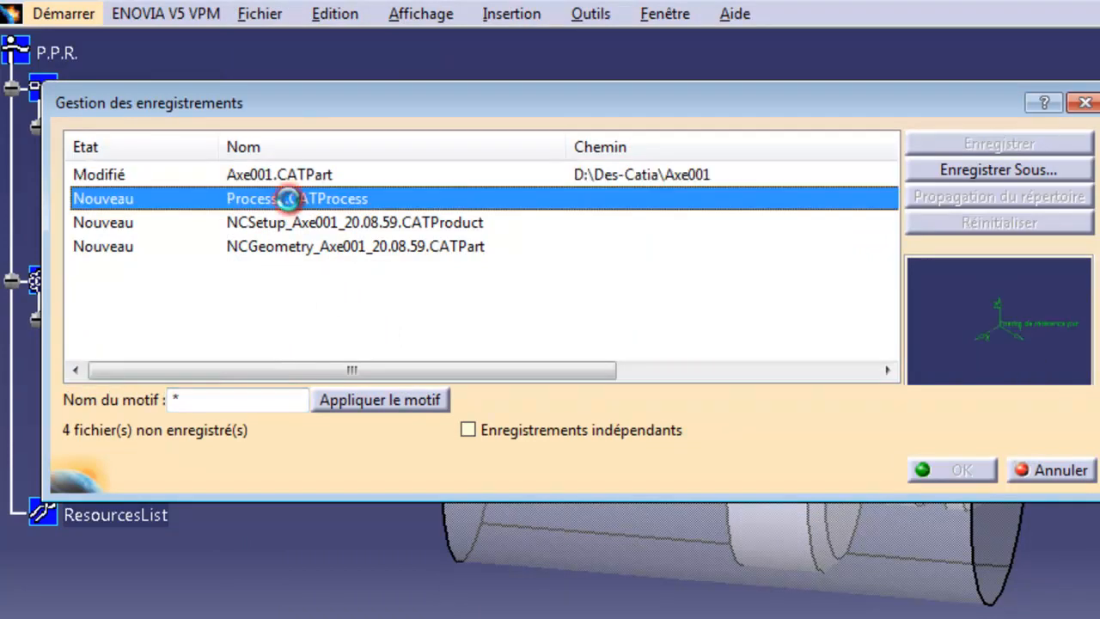
pyautogui.click(982, 166)
pyautogui.click(465, 30)
pyautogui.doubleClick(479, 412)
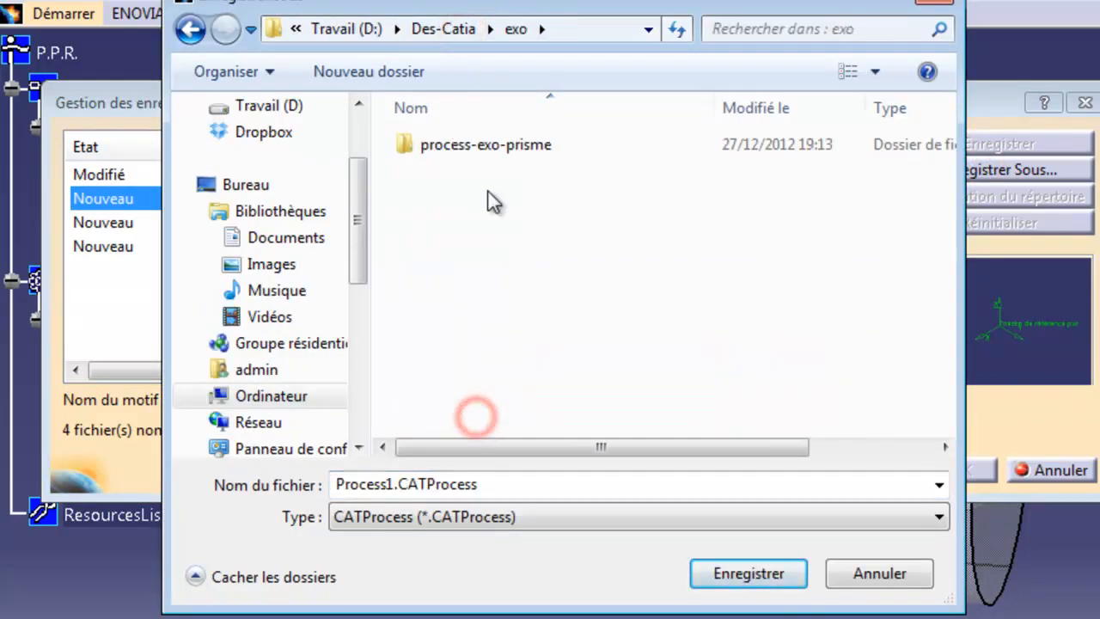
# Create a new folder named process-exo-axe inside exo and open it as the save location
pyautogui.click(370, 72)
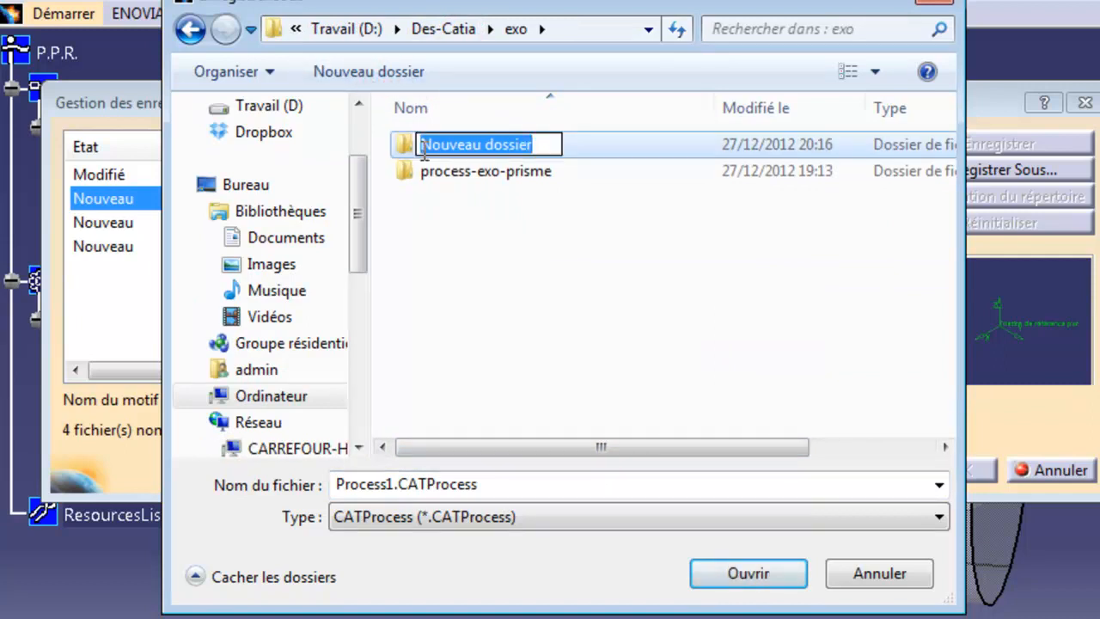
pyautogui.write('process')
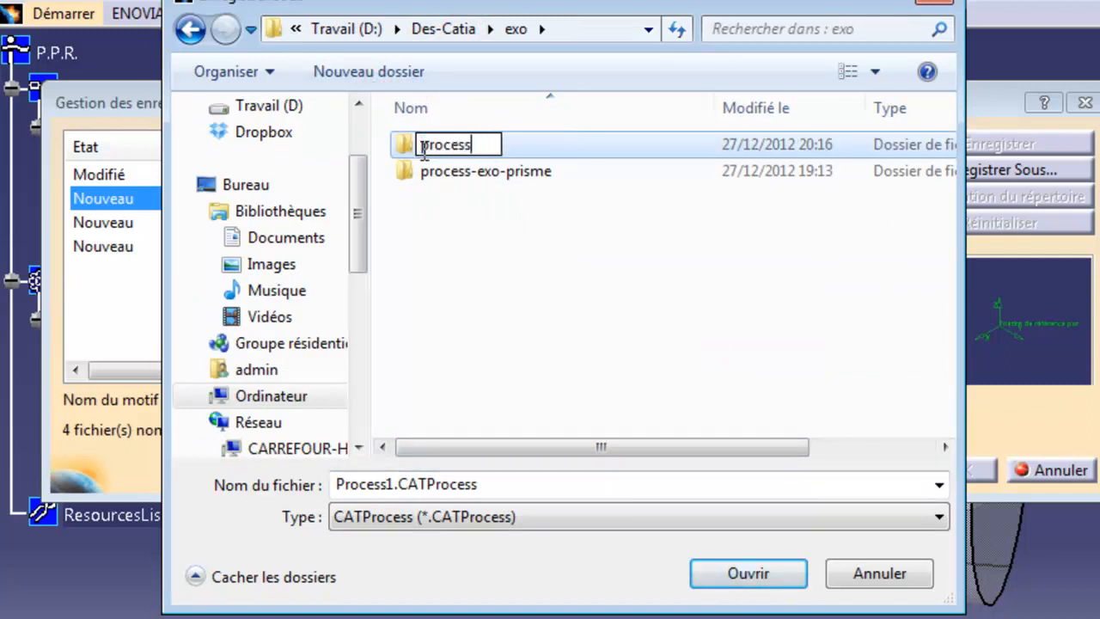
pyautogui.write('exo')
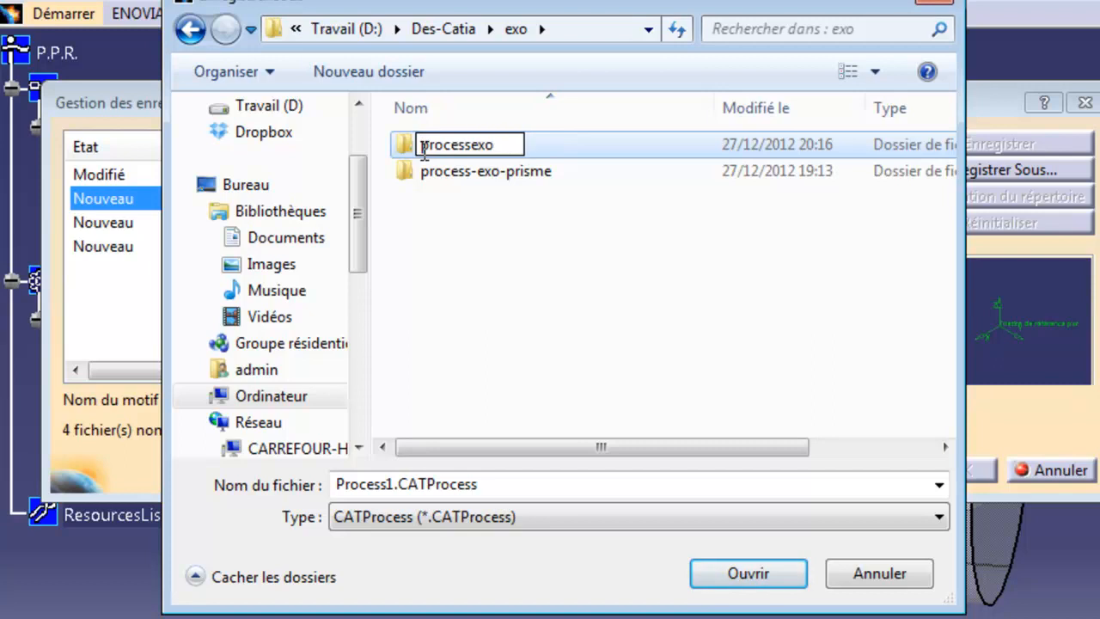
pyautogui.press('BackSpace')
pyautogui.press('BackSpace')
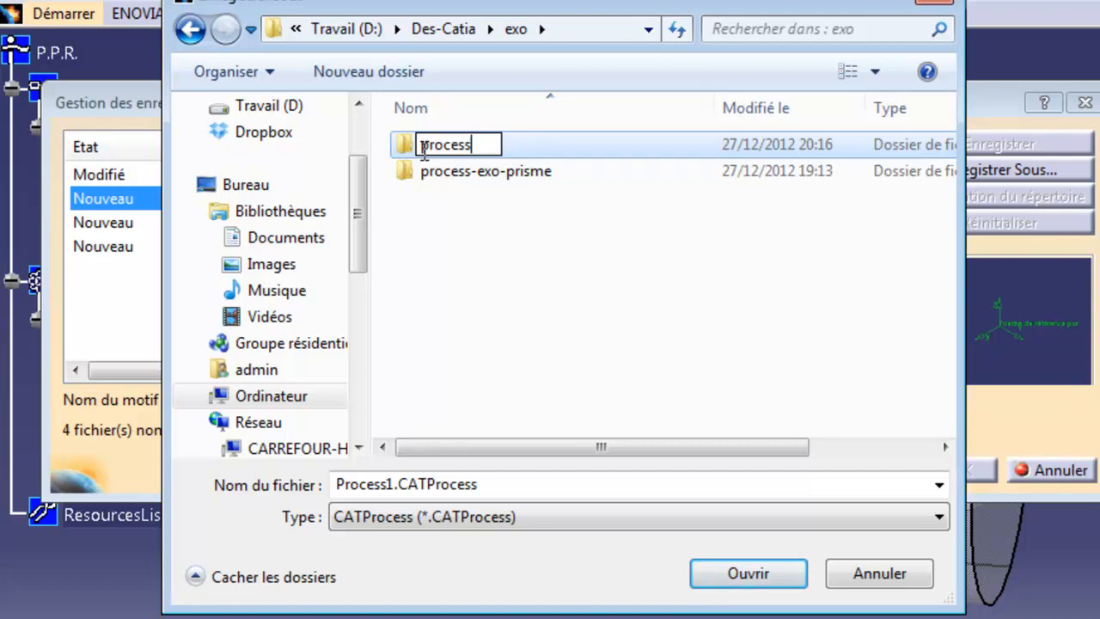
pyautogui.write('-exo')
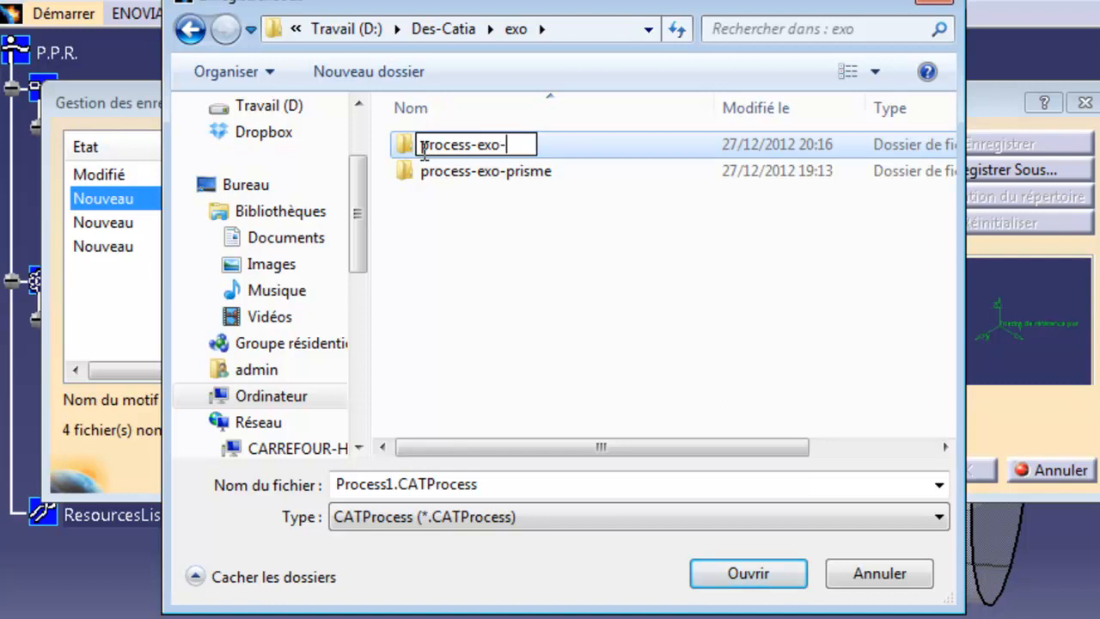
pyautogui.write('-axe')
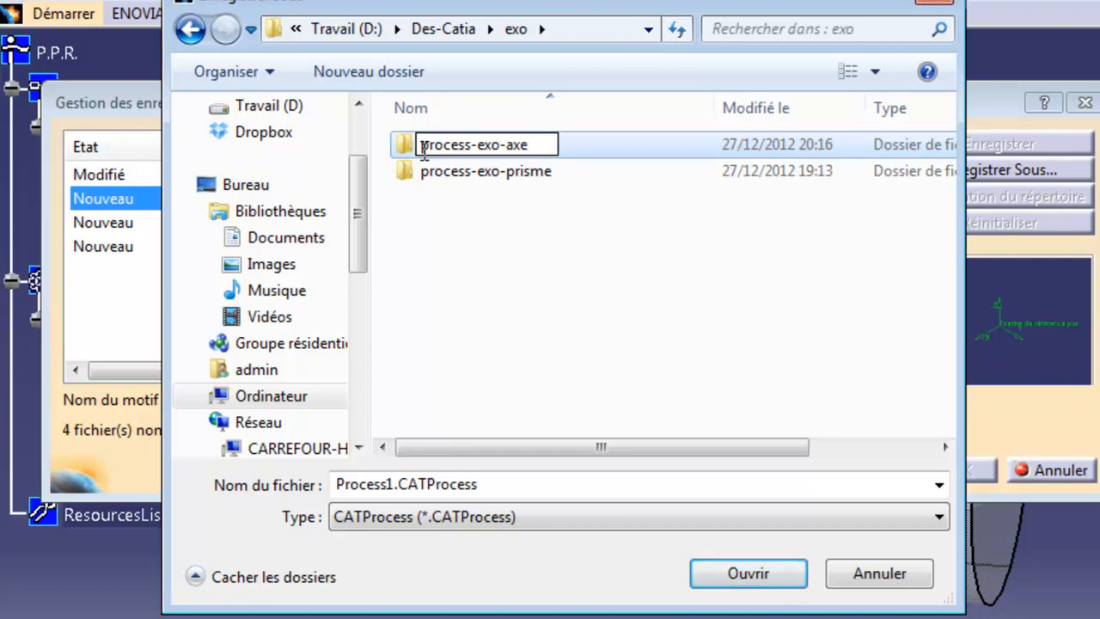
pyautogui.press('Return')
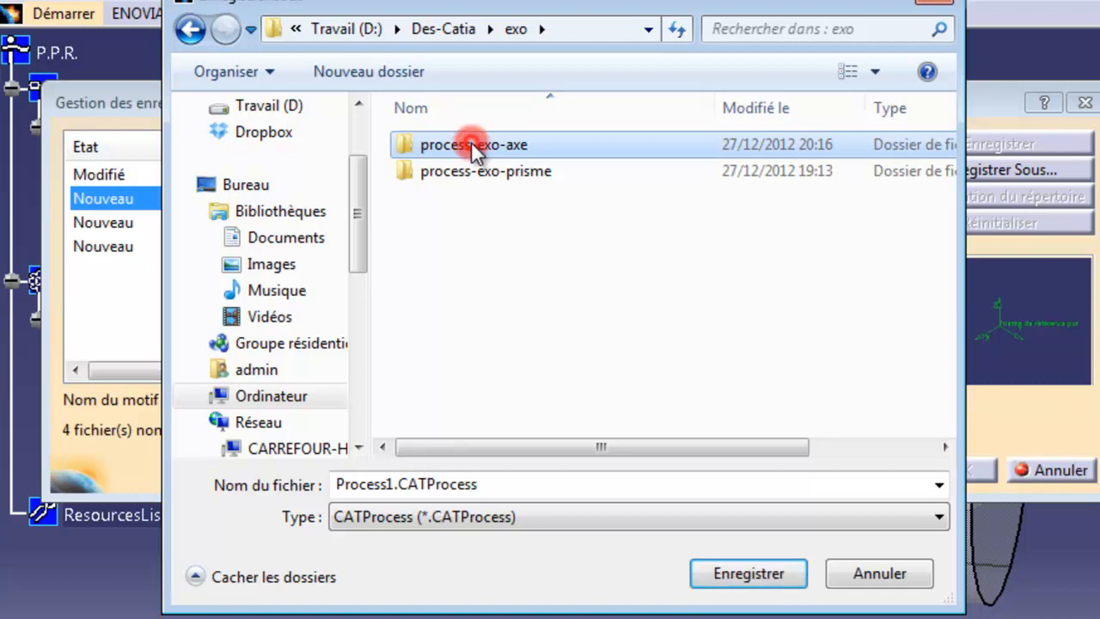
pyautogui.doubleClick(472, 145)
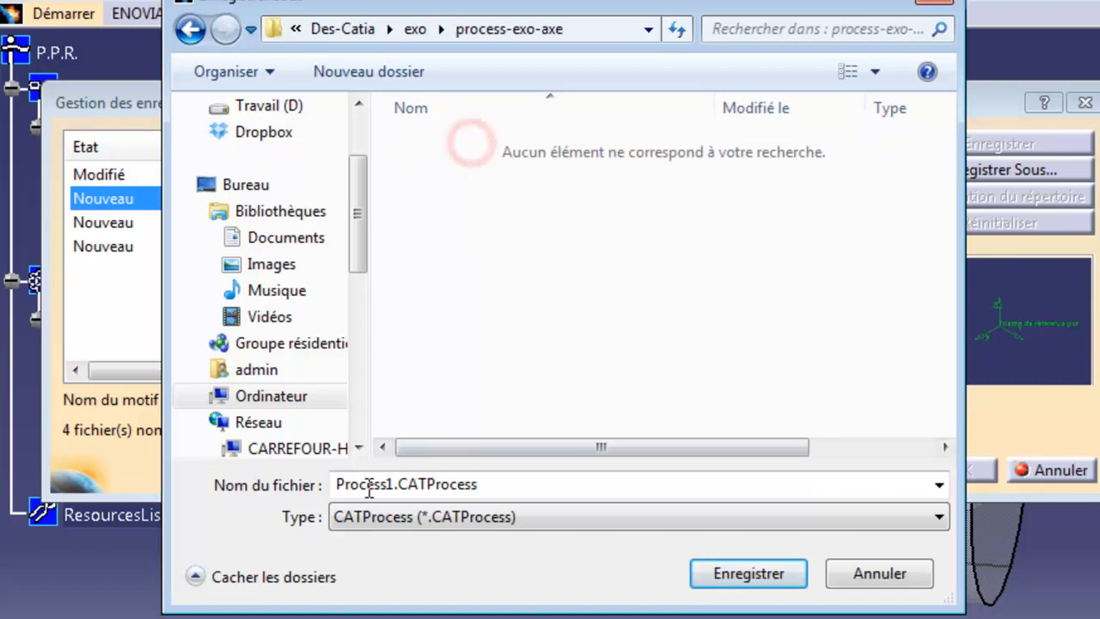
# Save Process1.CATProcess in process-exo-axe, propagating that directory to all the linked files
pyautogui.click(774, 574)
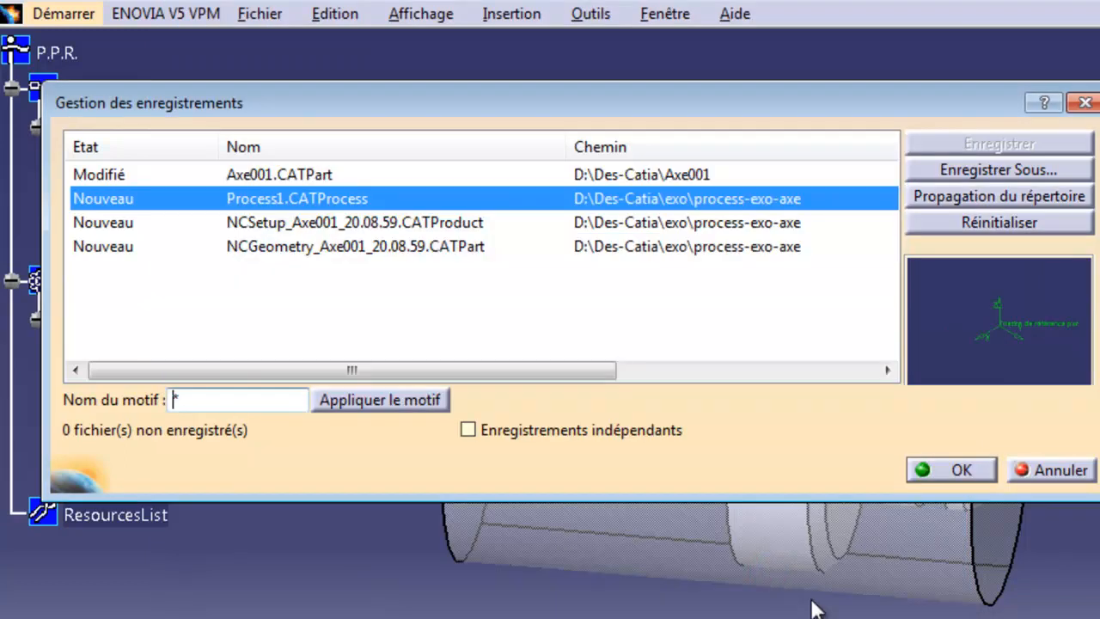
pyautogui.click(946, 194)
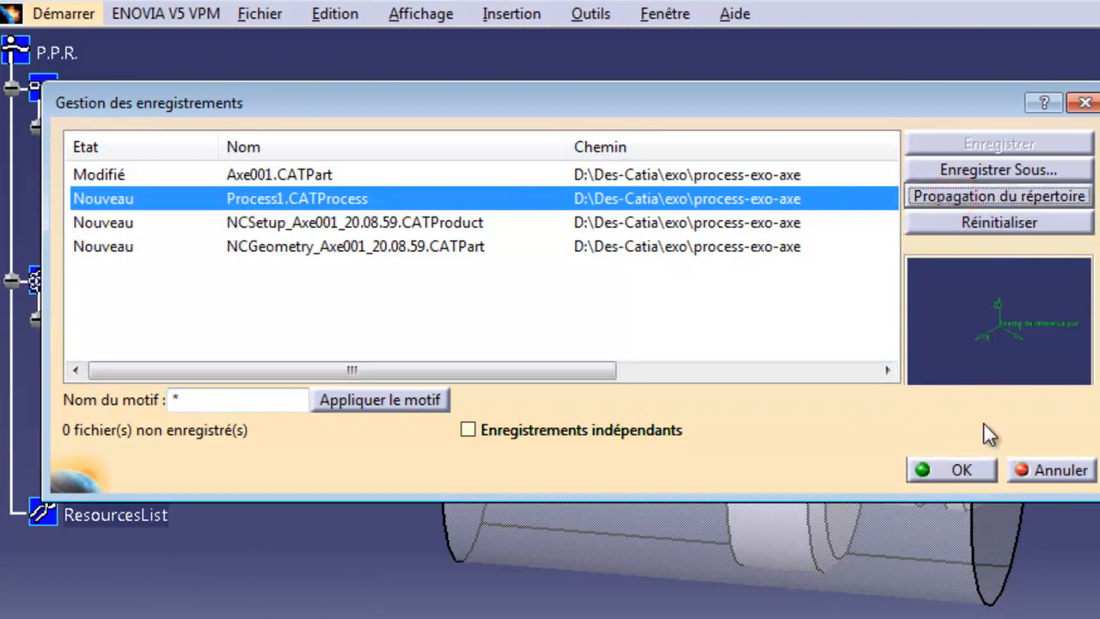
pyautogui.click(962, 473)
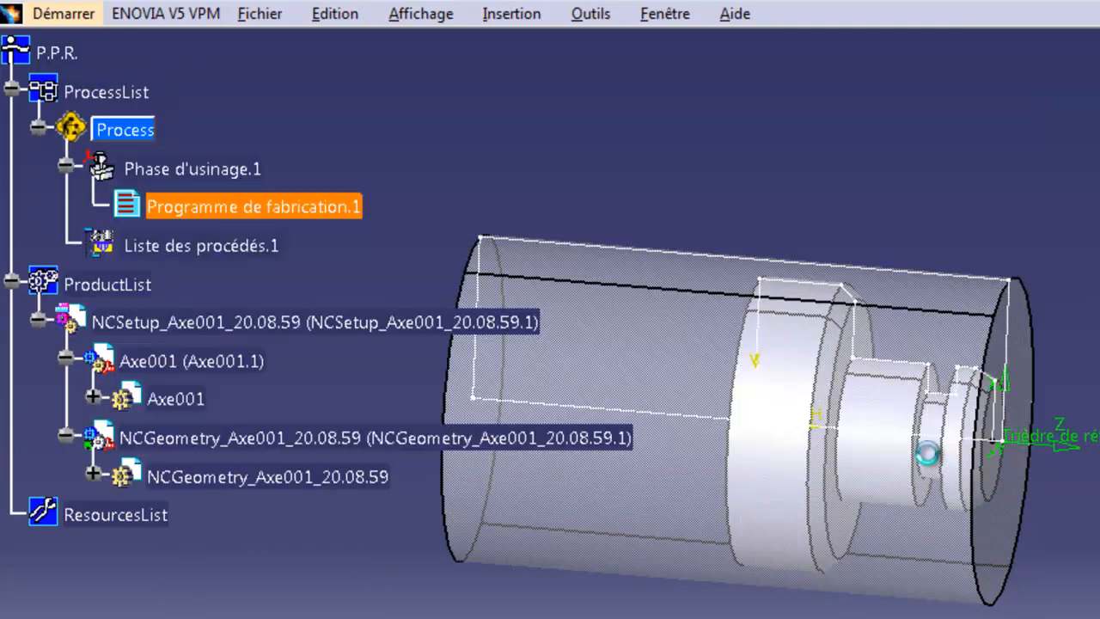